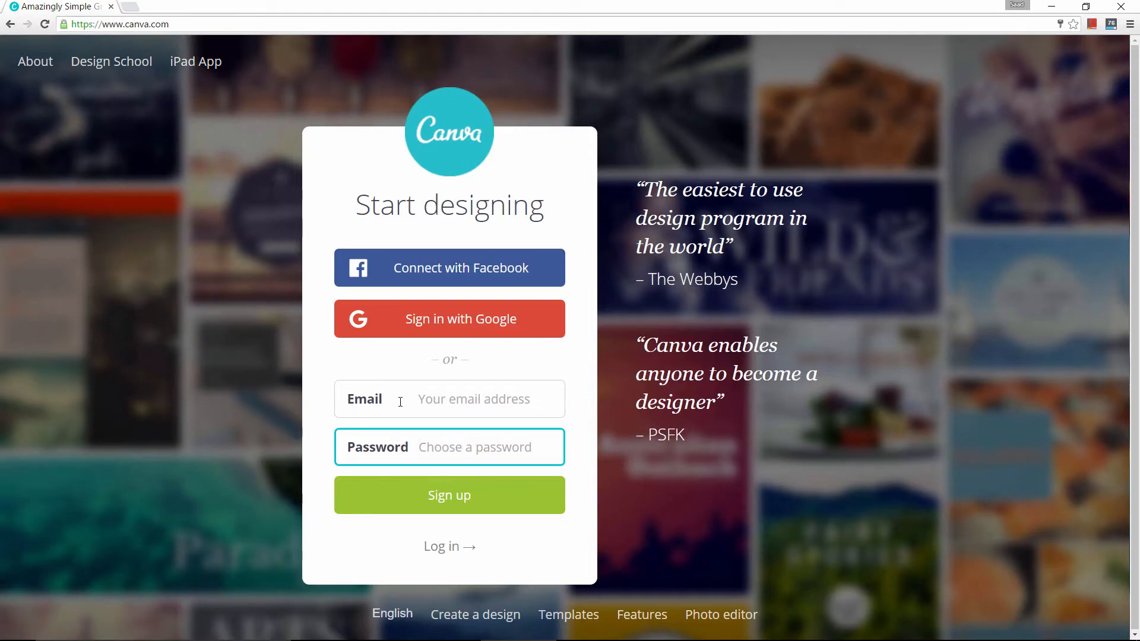
Step: Fill in the account's email address and password and log in to the account
left_click(429, 400)
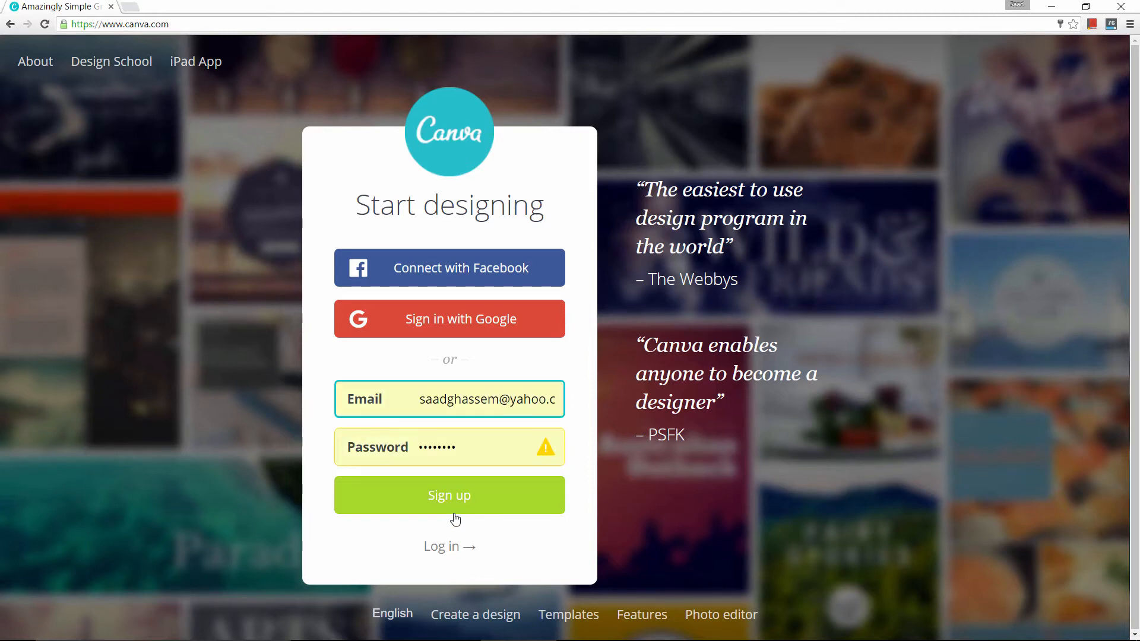
left_click(449, 547)
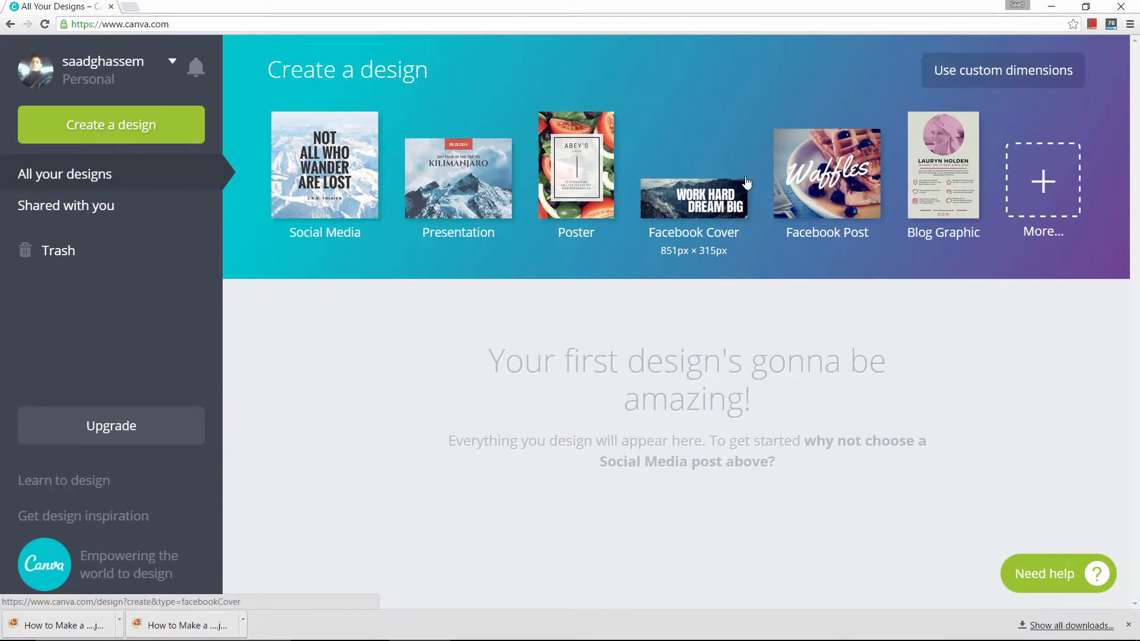
Step: Create a blank design with custom dimensions of 1920 × 1080 px
left_click(982, 70)
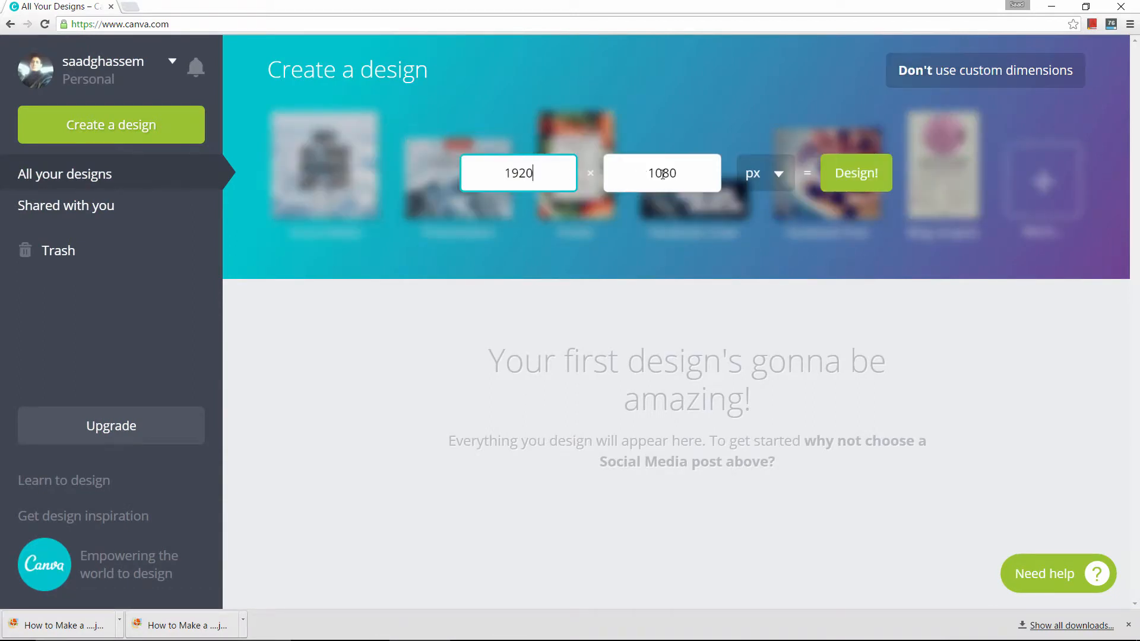
left_click(847, 176)
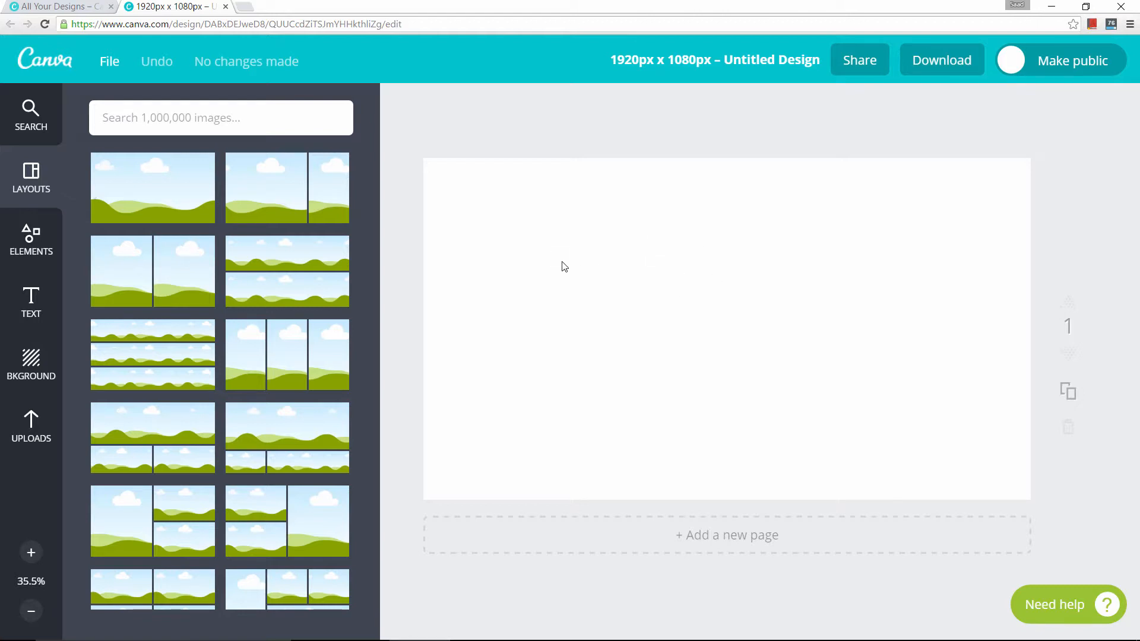
Step: Upload the image 2016-02-19 from the Custom Thumbnail YouTube folder to the design's uploads
left_click(34, 432)
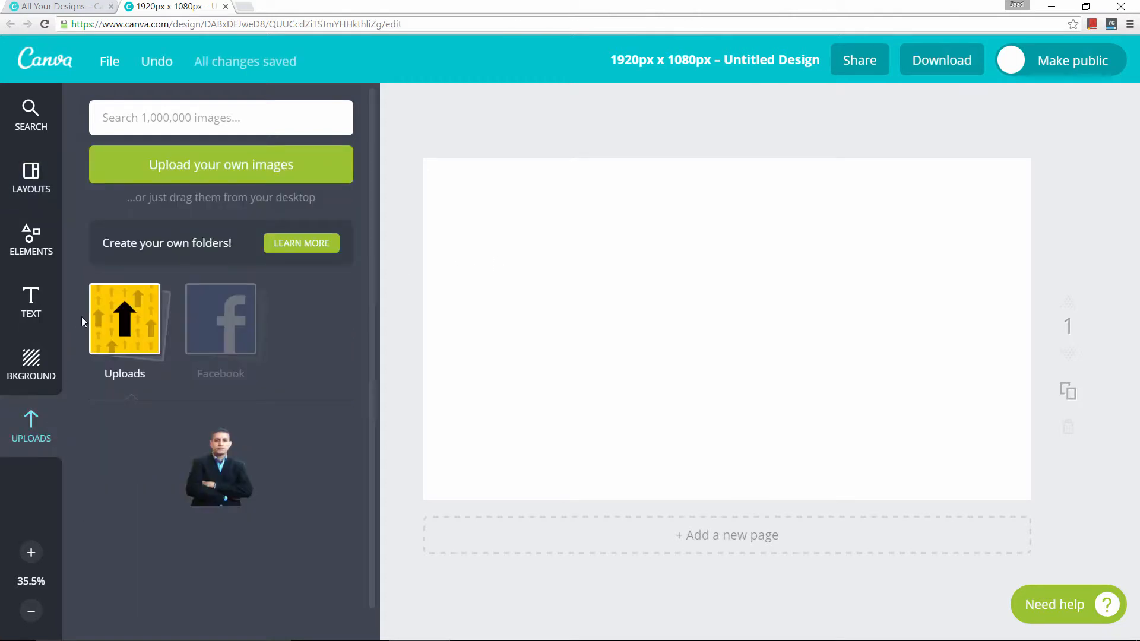
left_click(193, 165)
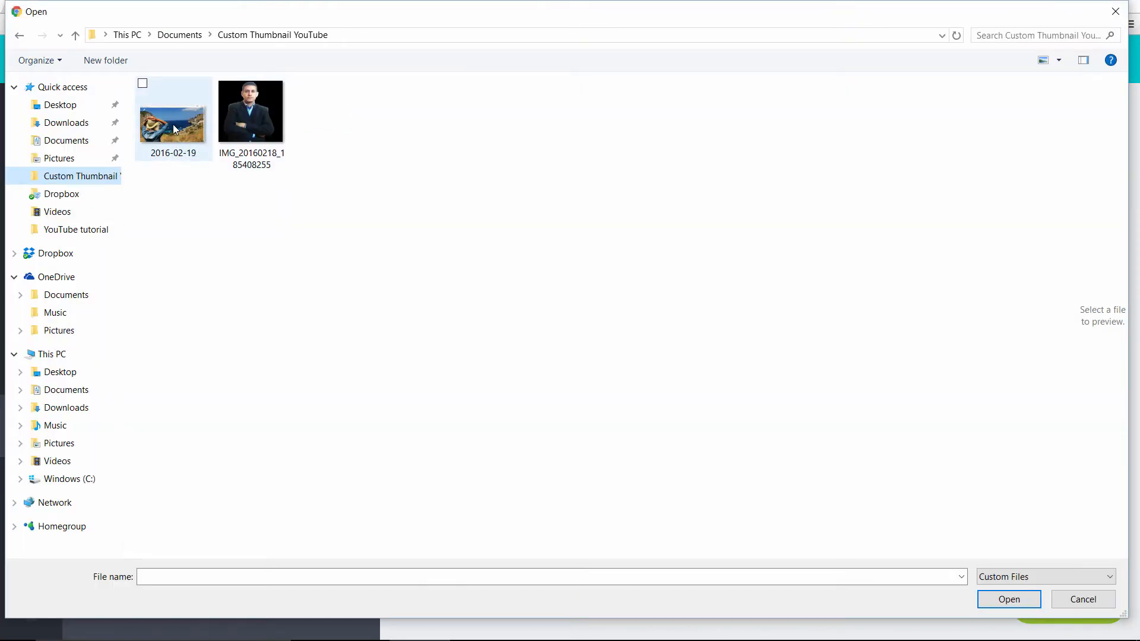
left_click(177, 128)
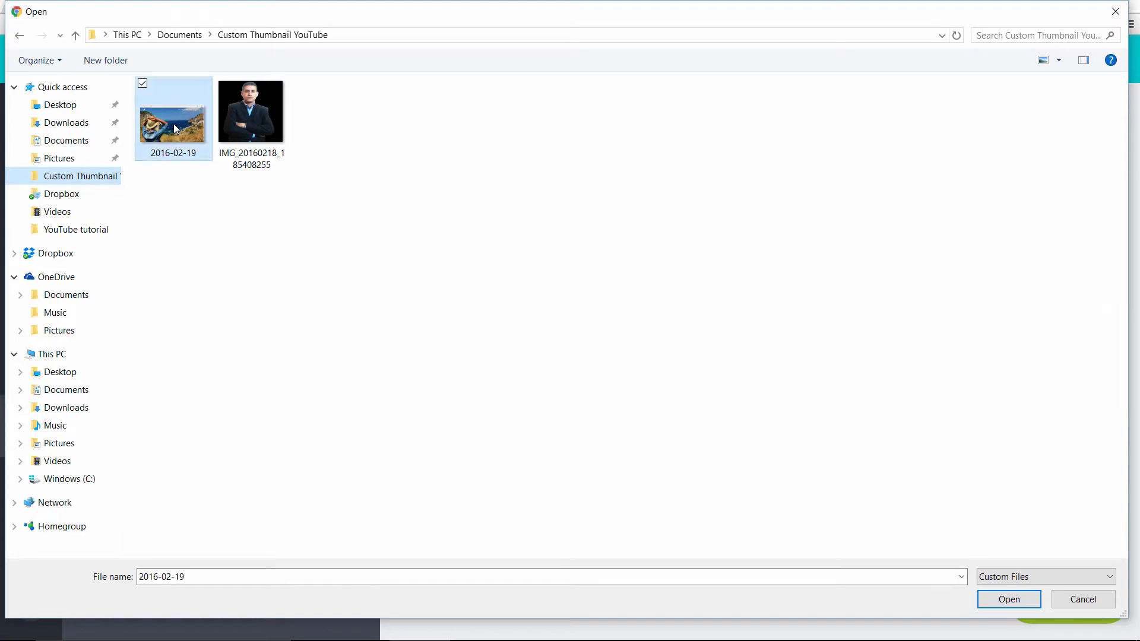
double_click(180, 129)
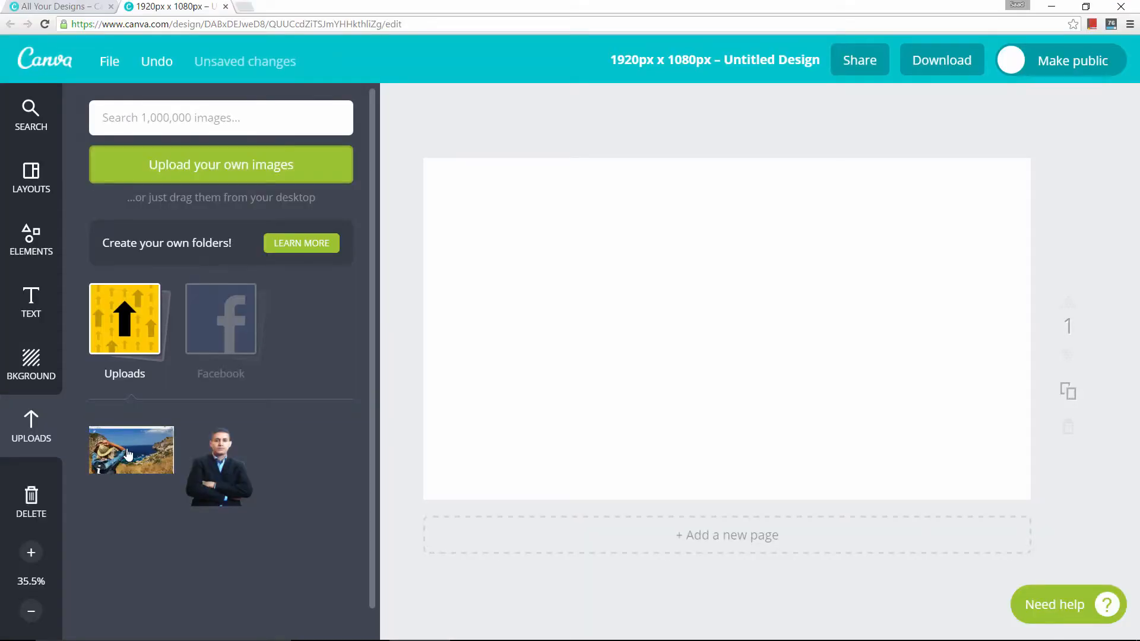
Step: Place the uploaded seaside website screenshot on the page and enlarge it from its corners until it covers the whole canvas
left_click(142, 445)
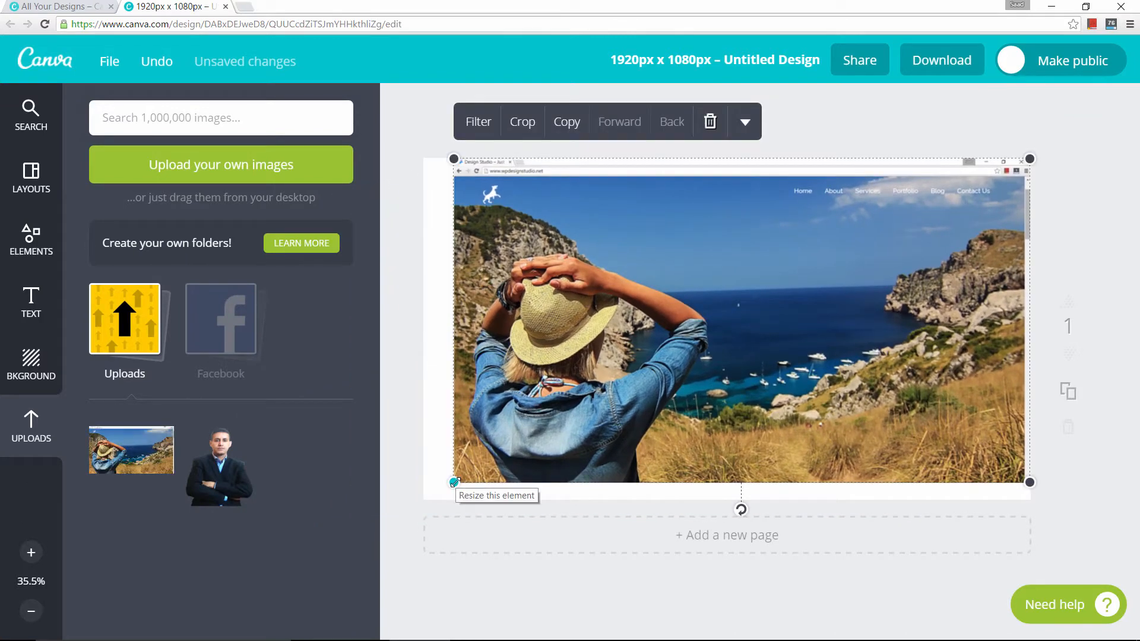
left_click_drag(454, 482, 414, 493)
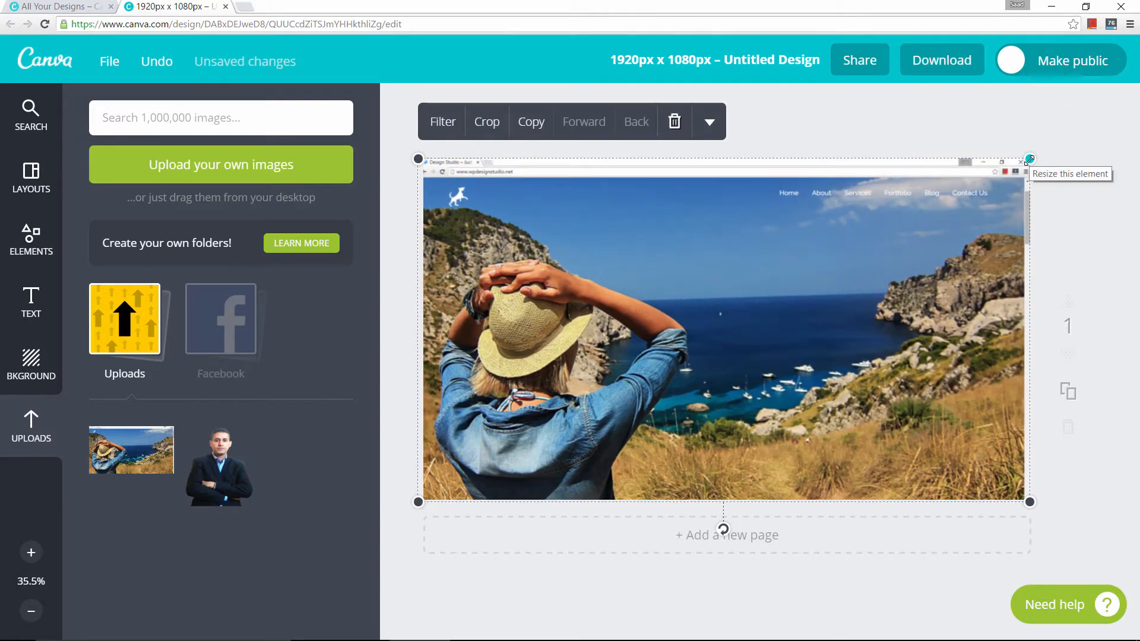
left_click_drag(1028, 159, 1062, 141)
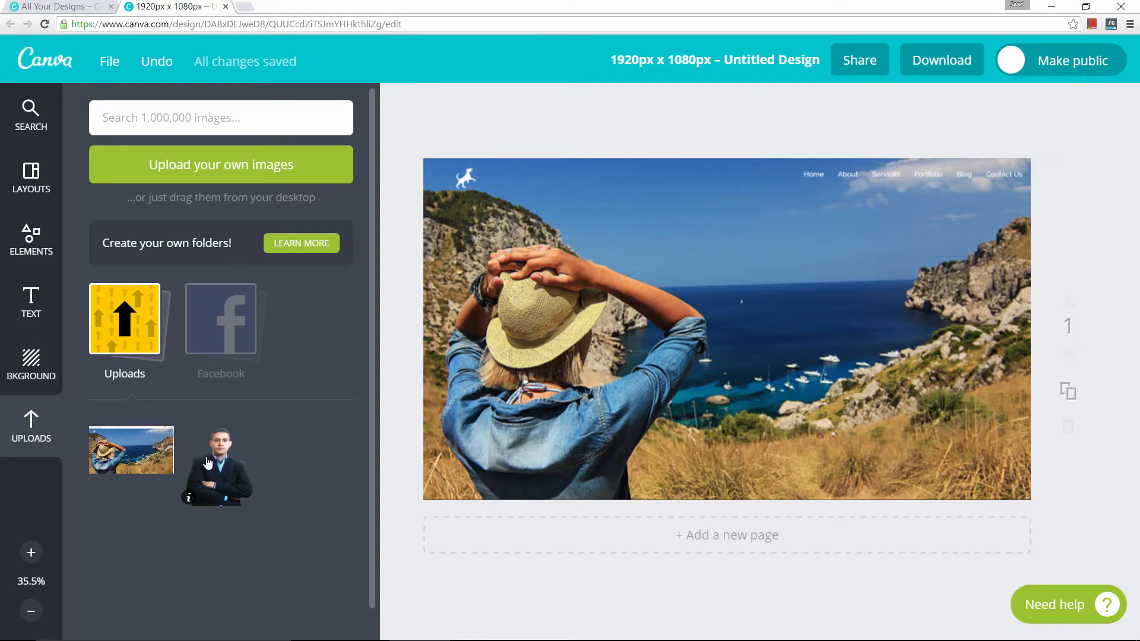
Step: Add the uploaded cut-out of the man in a suit, enlarge it, and position it in the page's lower-right corner
left_click_drag(212, 472, 938, 350)
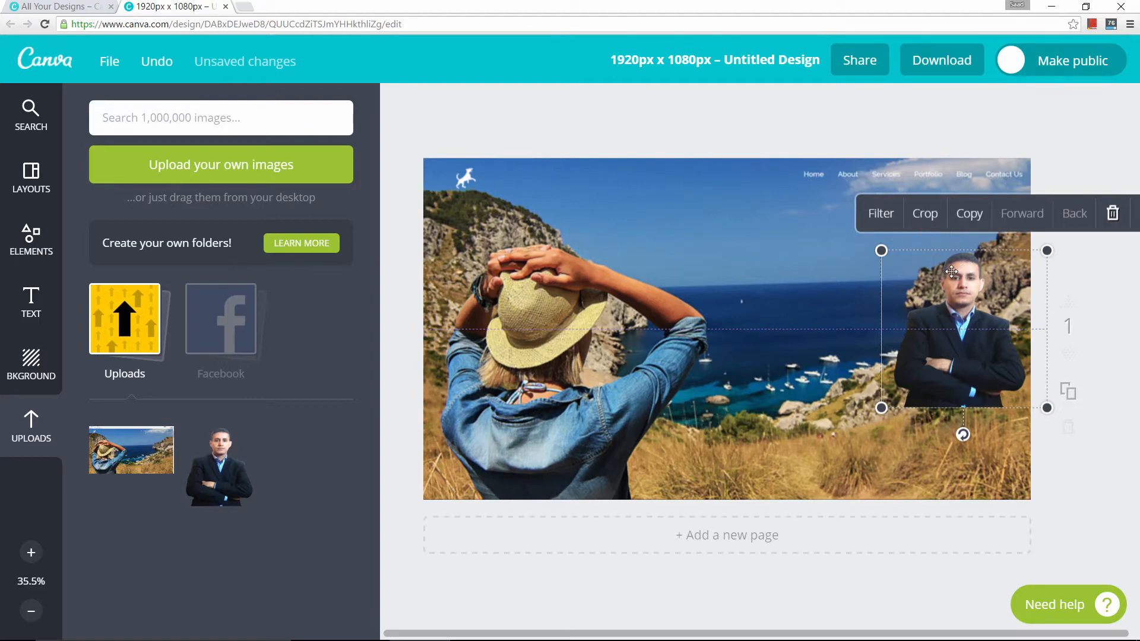
left_click_drag(880, 250, 698, 181)
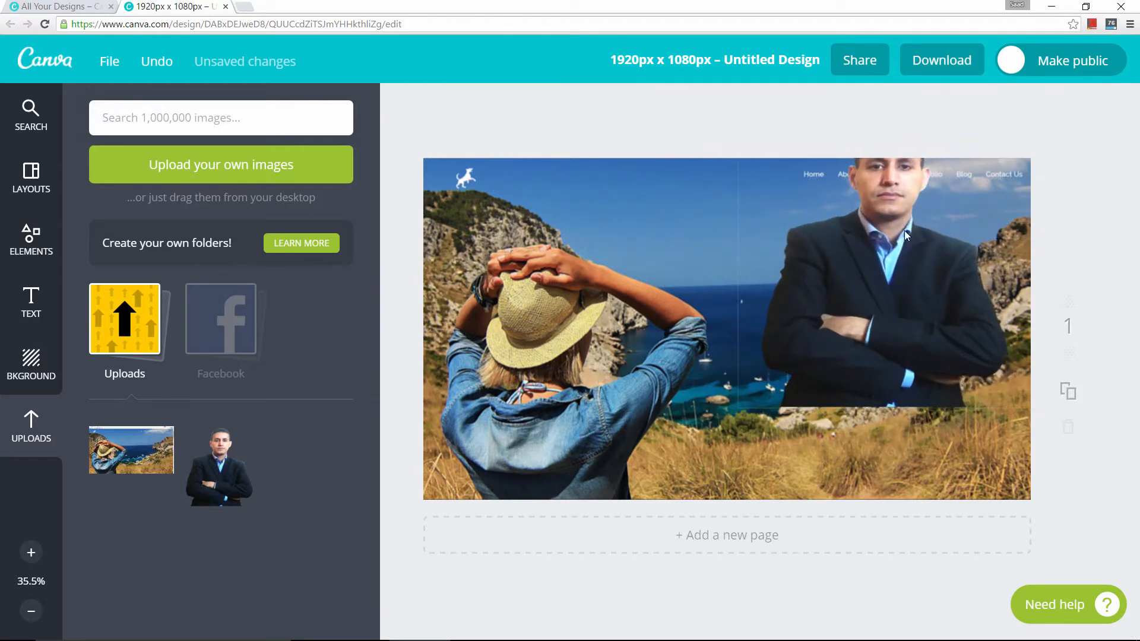
left_click_drag(903, 231, 929, 311)
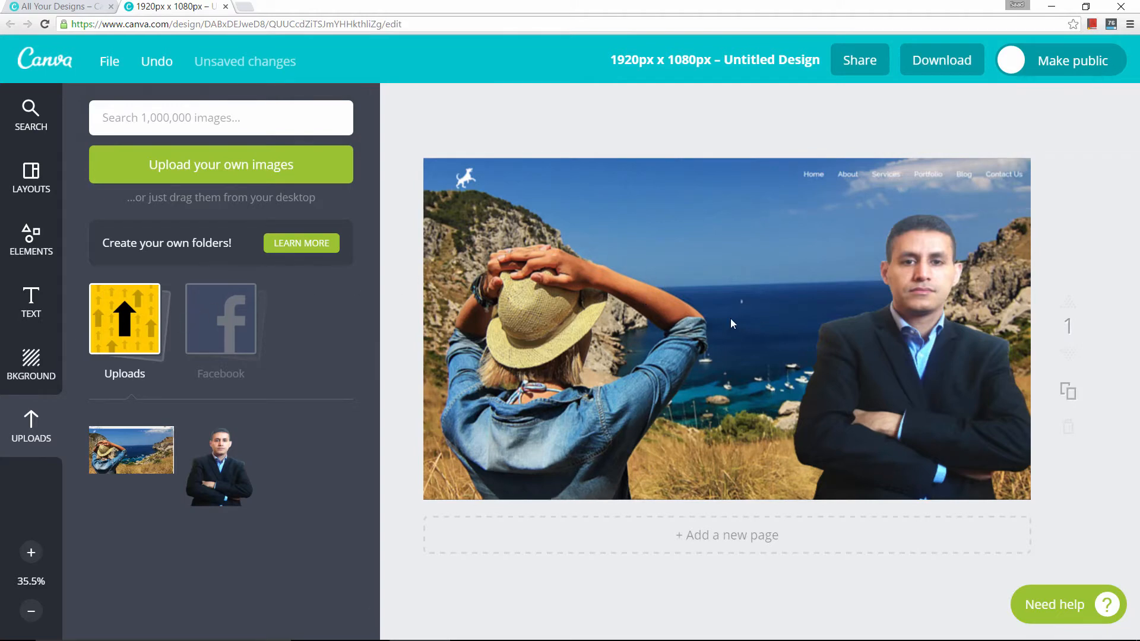
left_click(29, 370)
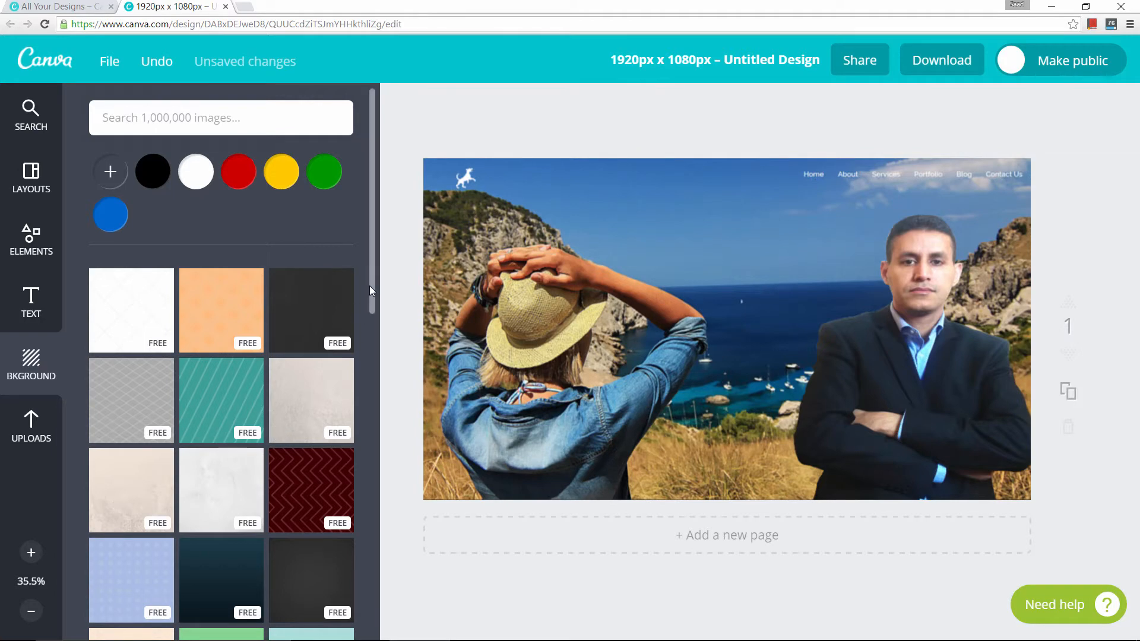
scroll(369, 290, "down", 15)
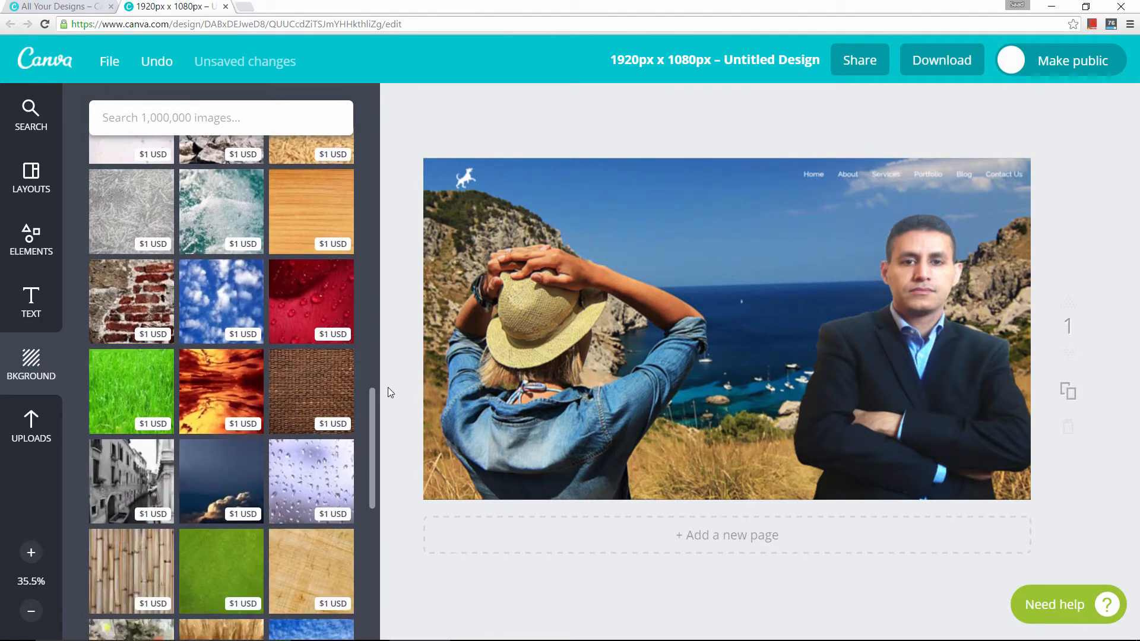
left_click_drag(388, 387, 402, 157)
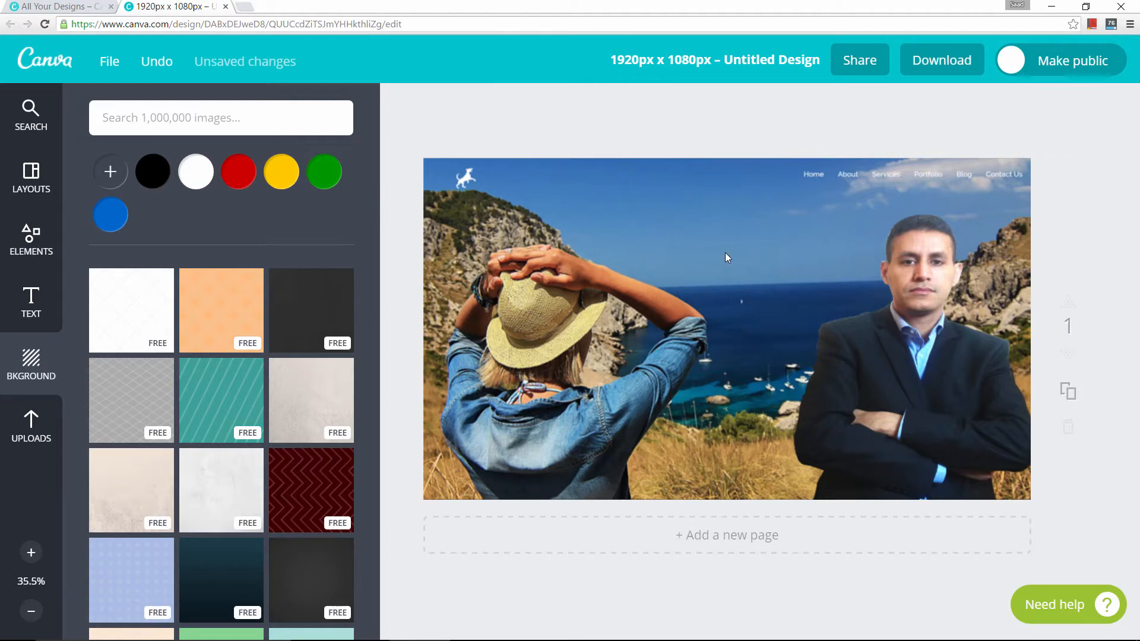
Step: Add a heading reading "How To" and move it to the top of the page, above the woman's hat
left_click(30, 296)
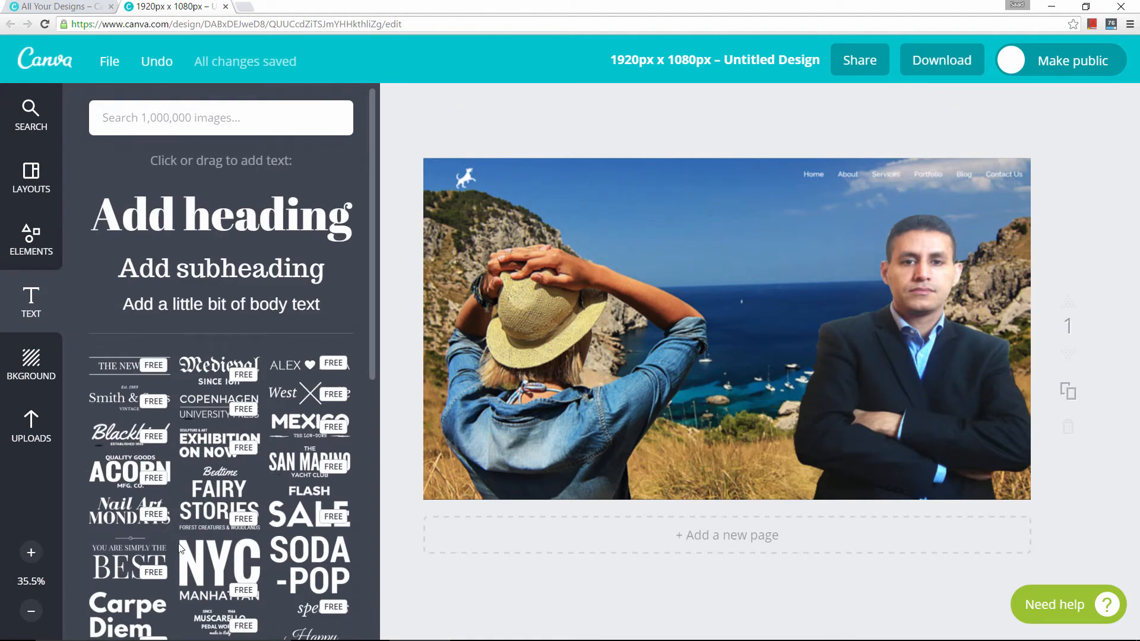
scroll(278, 472, "down", 5)
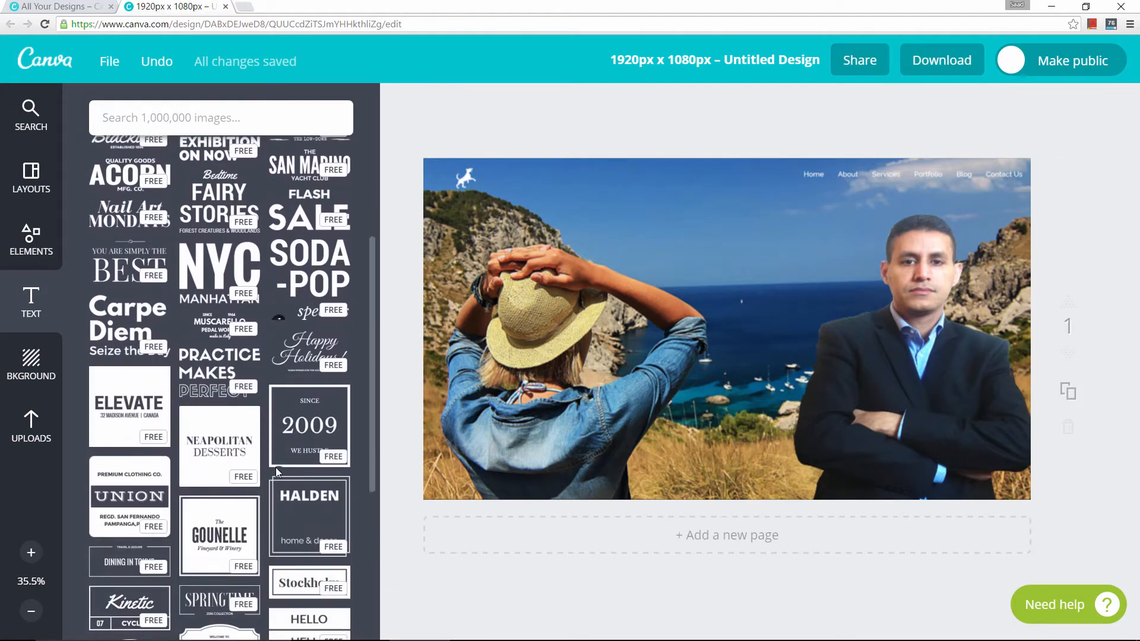
scroll(237, 356, "up", 5)
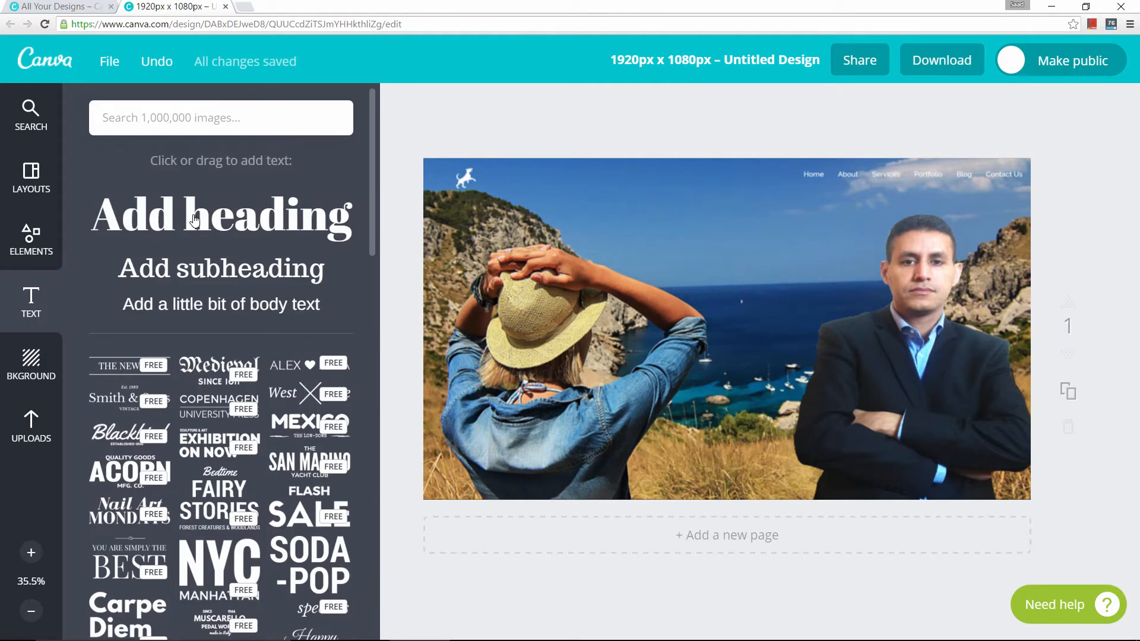
left_click(195, 220)
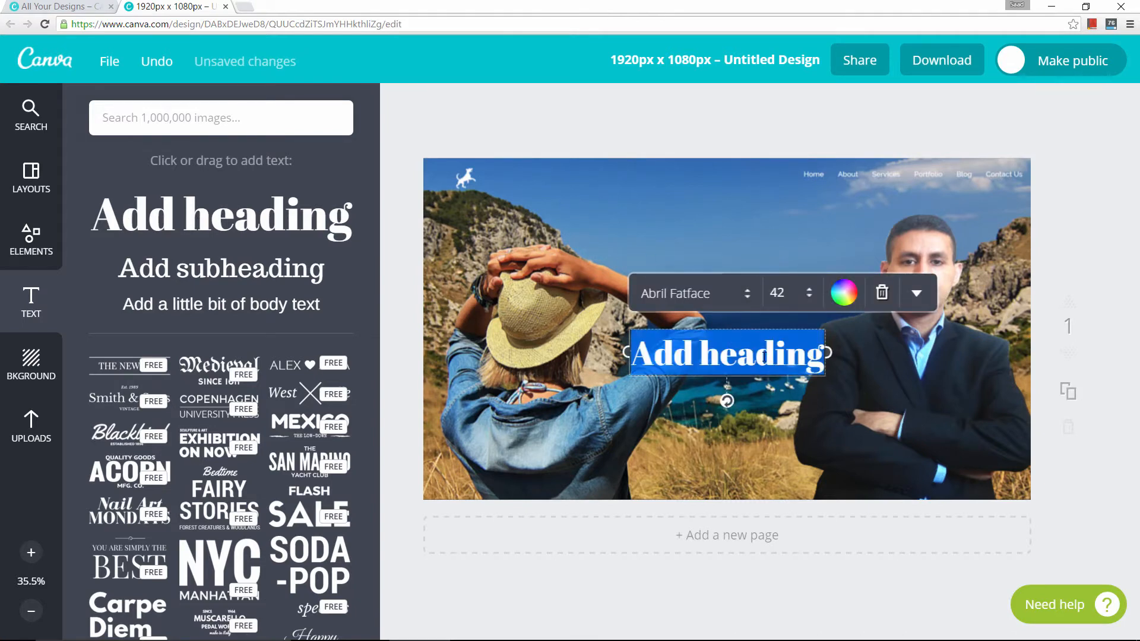
type("Now")
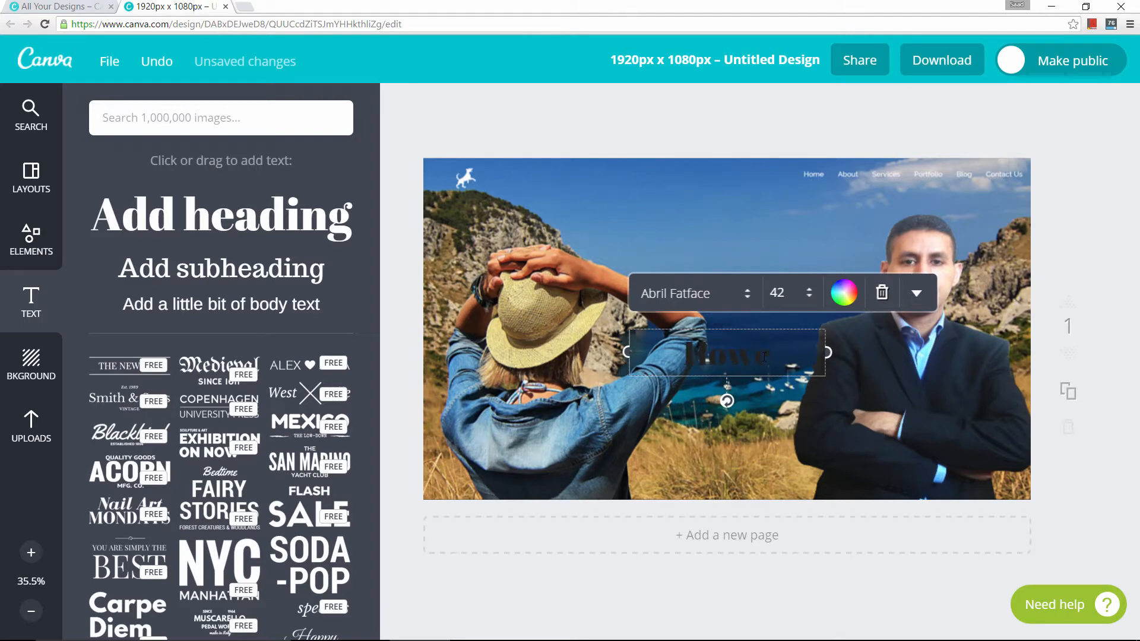
type(" To")
left_click_drag(638, 322, 555, 149)
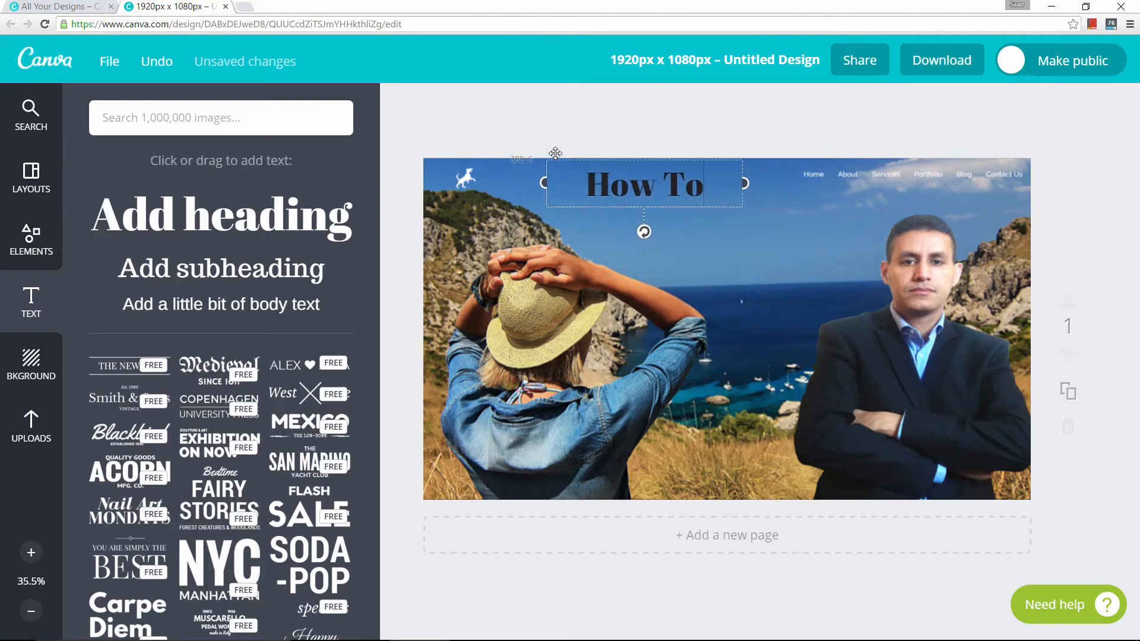
Step: Add a second heading reading "Make a" and place it directly beneath the "How To" heading
left_click(243, 215)
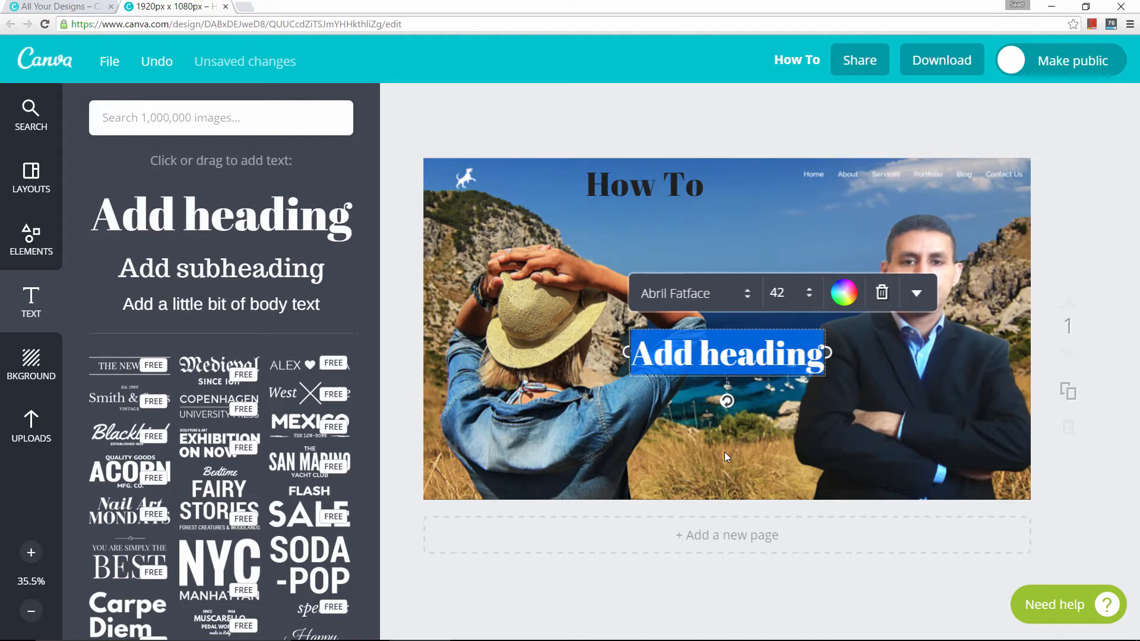
type("Make a")
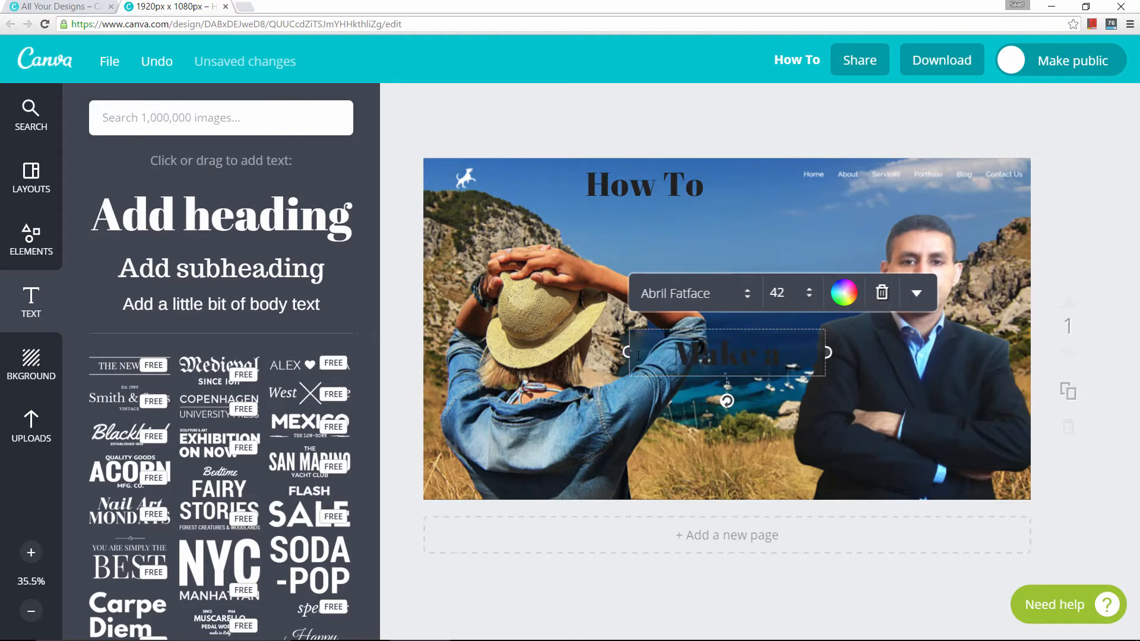
left_click_drag(621, 328, 534, 204)
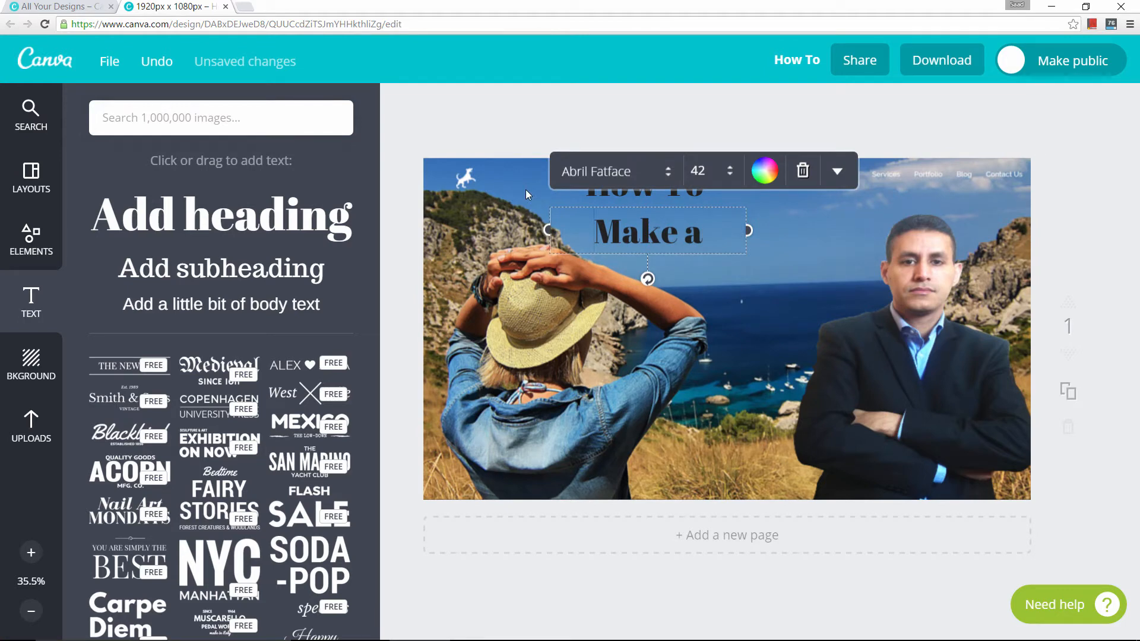
left_click(525, 189)
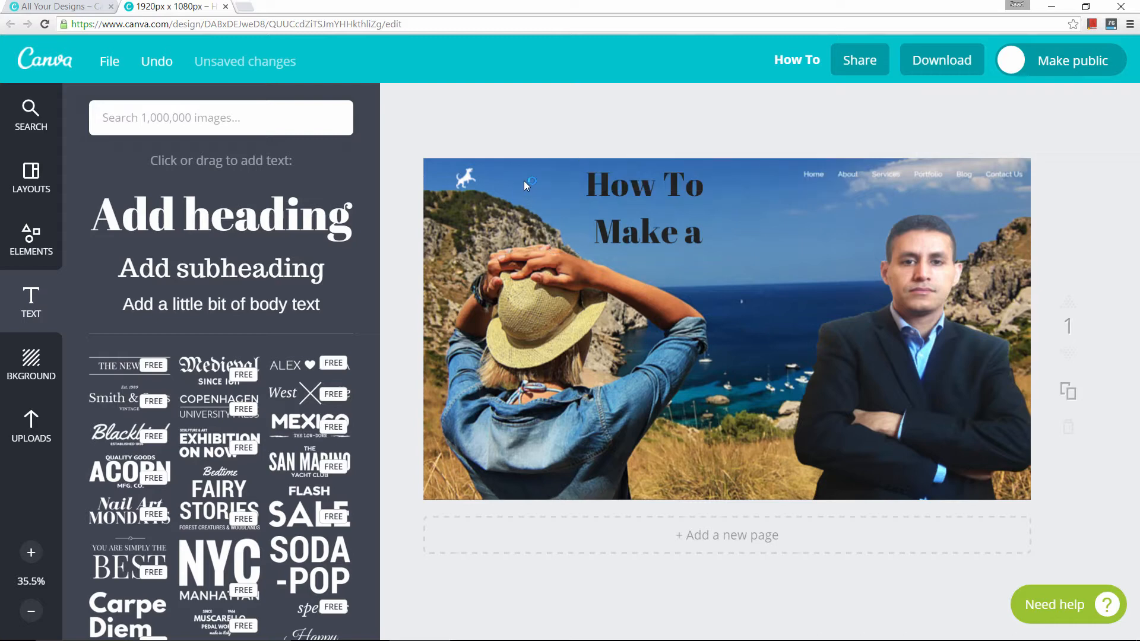
Step: Change the text colour of the "How To" heading to white
left_click(662, 188)
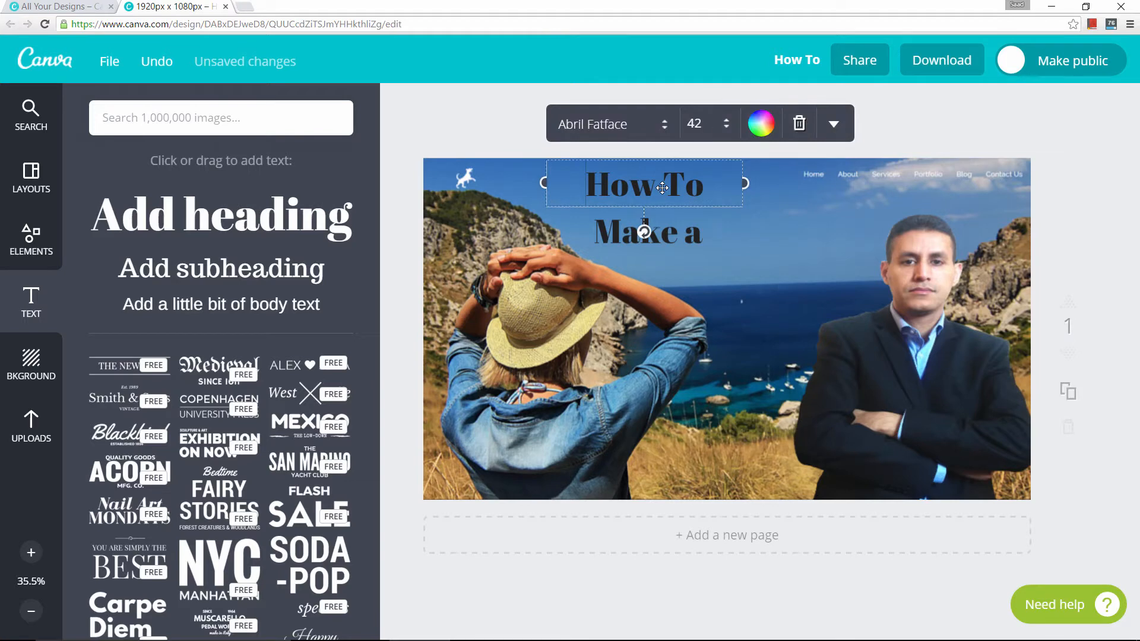
left_click(765, 128)
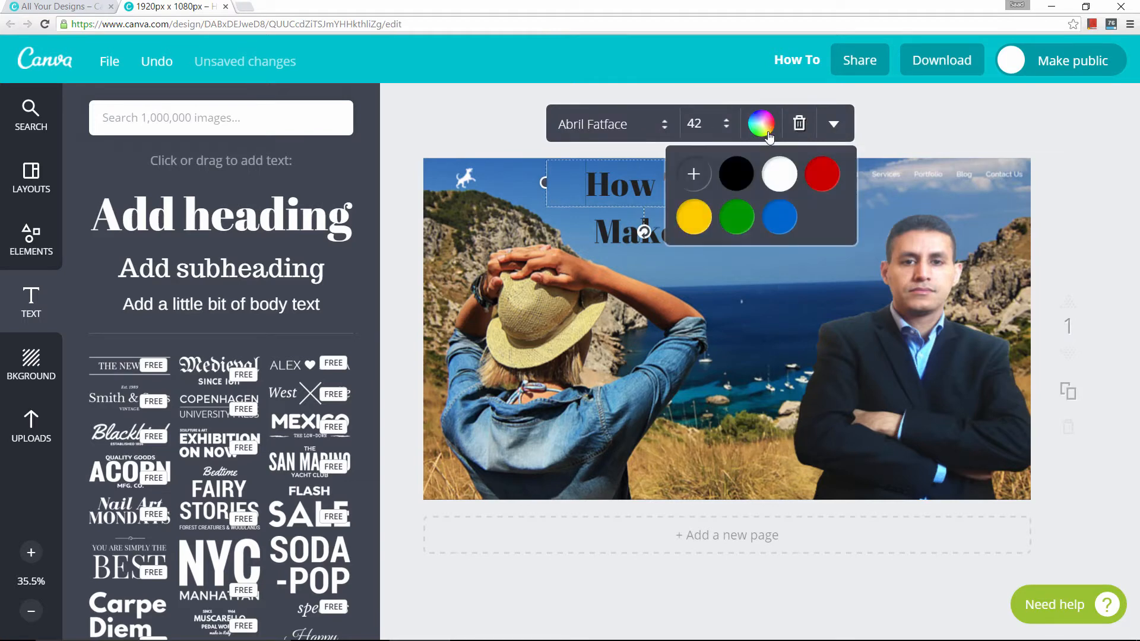
left_click(784, 173)
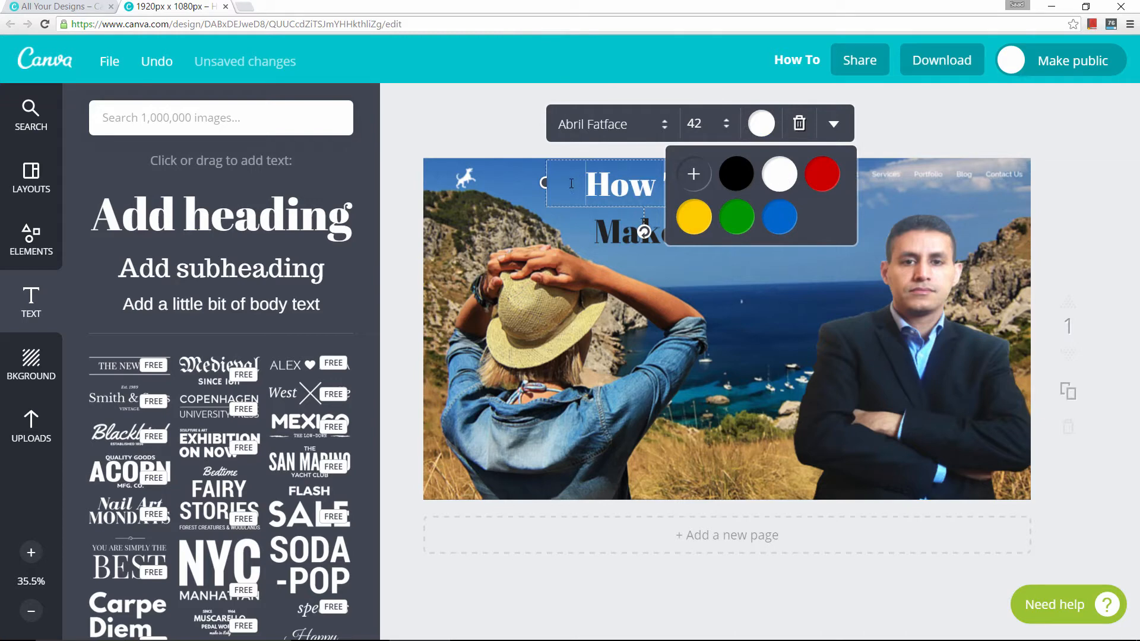
left_click(512, 176)
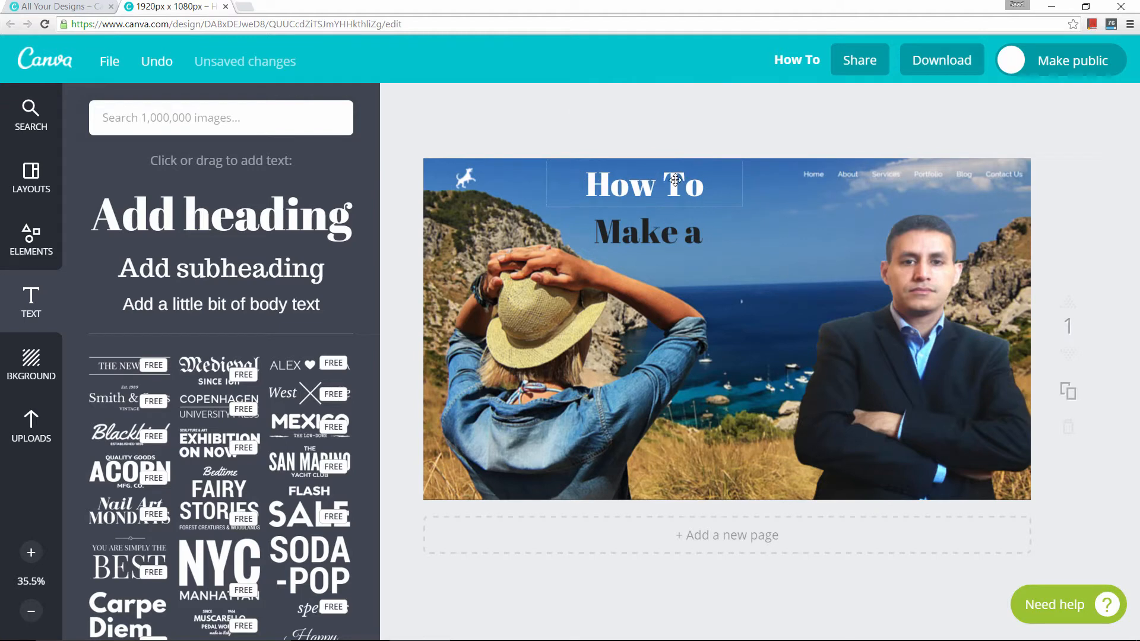
Step: Add a plain square shape and shrink its height and width into a short bar covering the "How To" heading
left_click(33, 240)
left_click(127, 326)
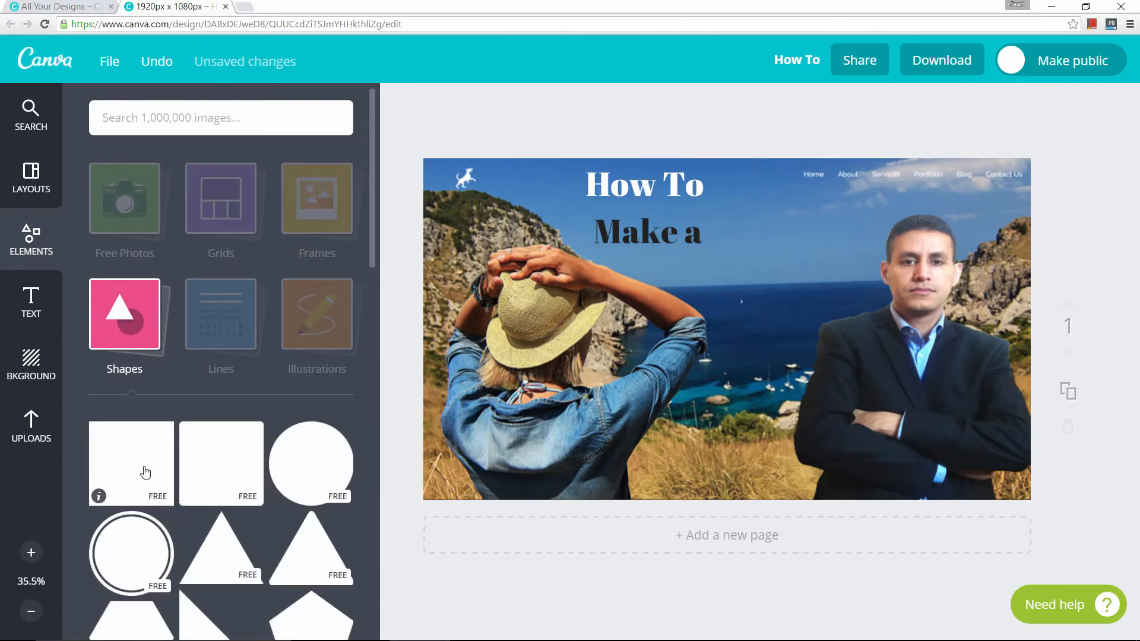
left_click(146, 473)
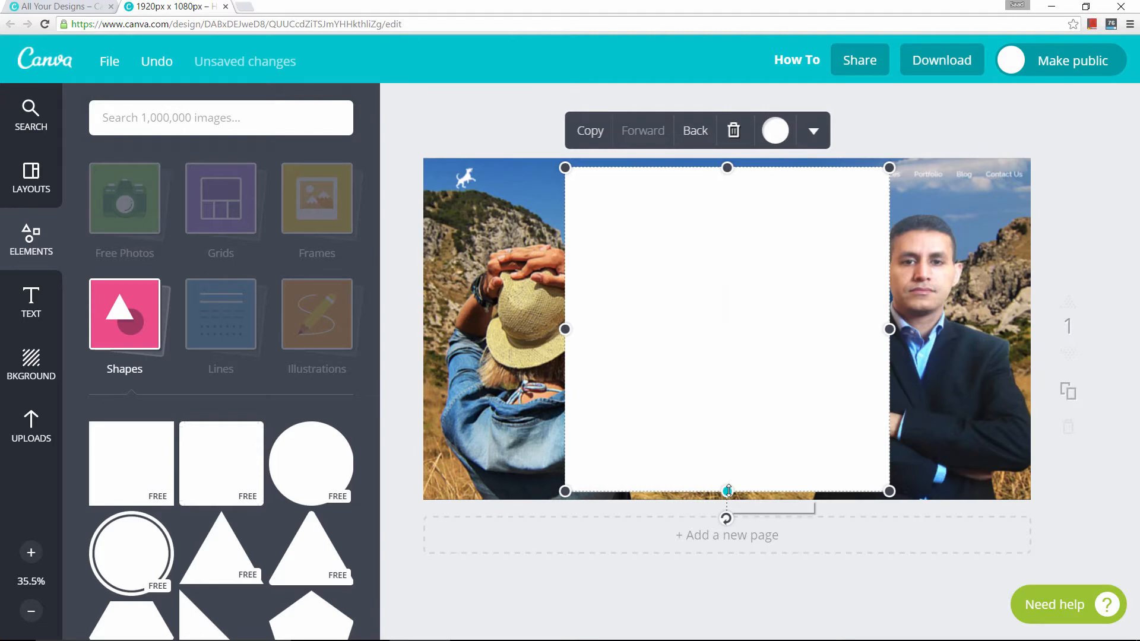
left_click_drag(727, 491, 721, 199)
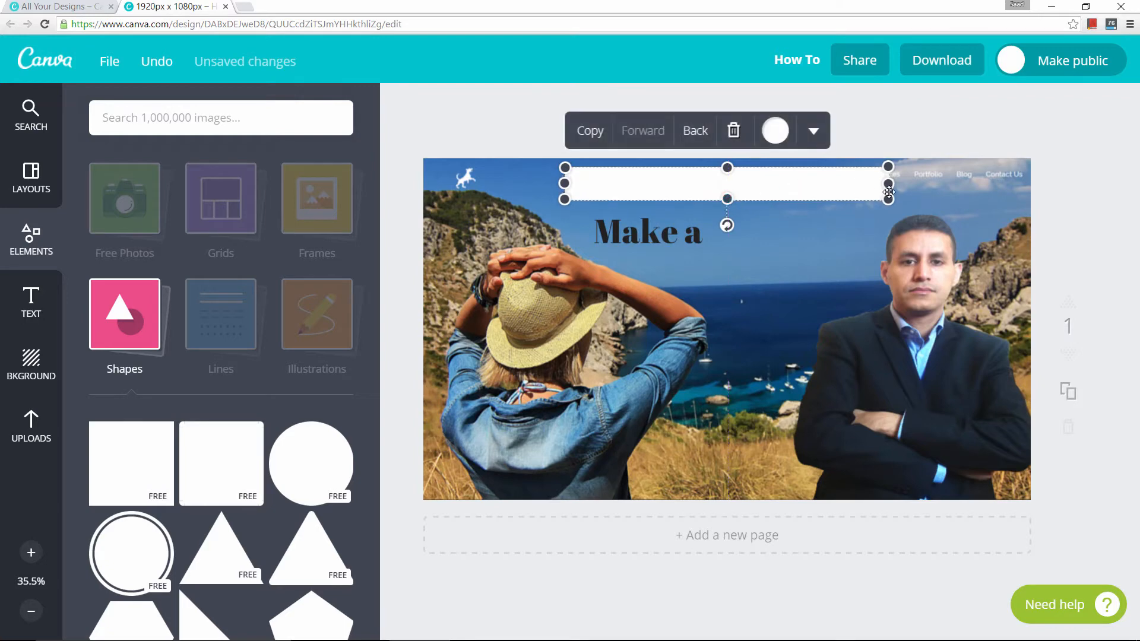
left_click_drag(888, 184, 704, 184)
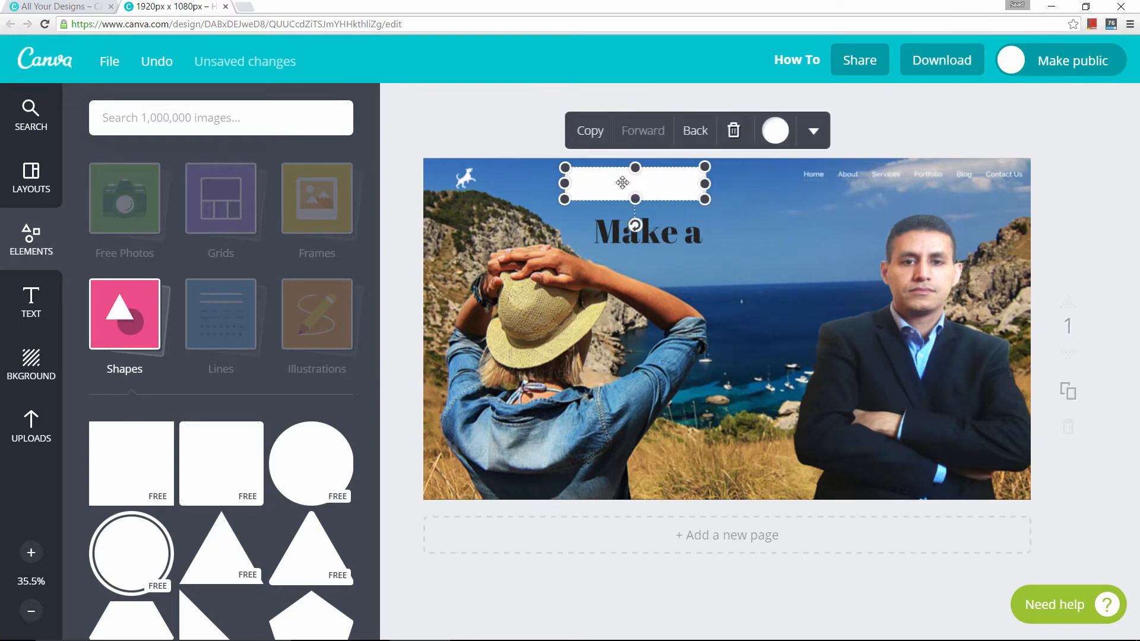
Step: Narrow the bar over the "How To" heading, colour it black and send it behind the text
left_click_drag(624, 182, 647, 181)
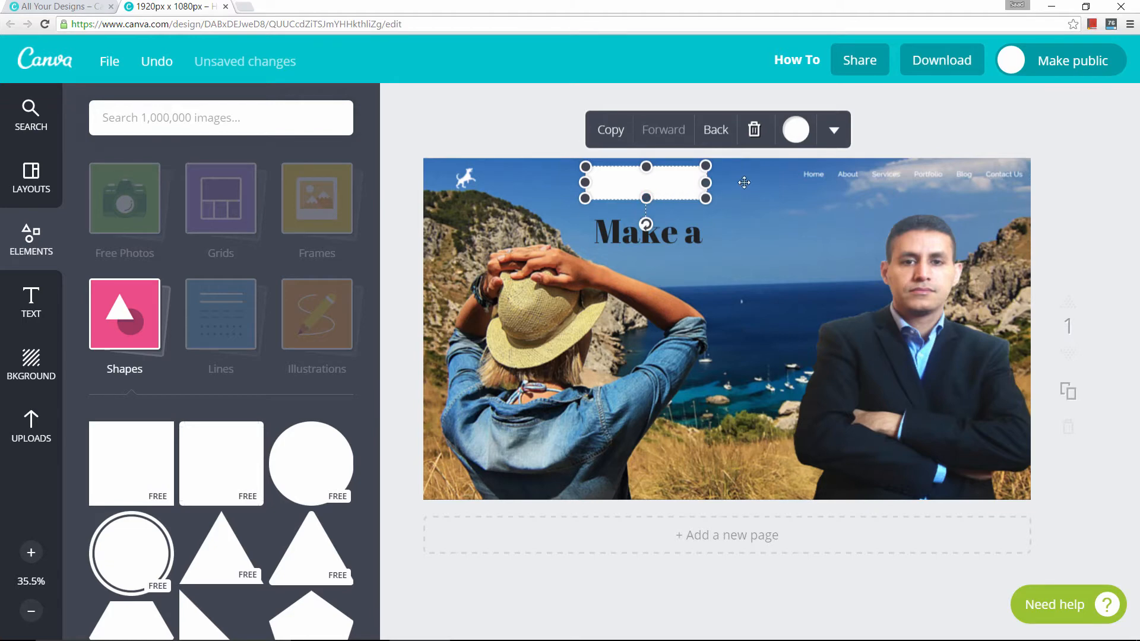
left_click(797, 130)
left_click(775, 180)
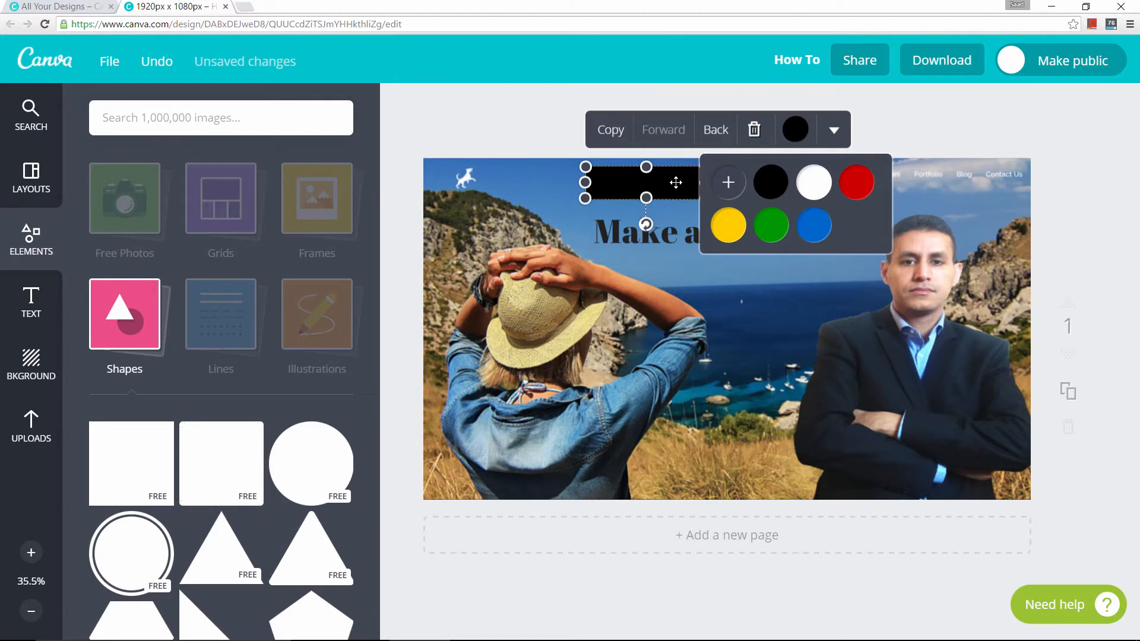
left_click(717, 130)
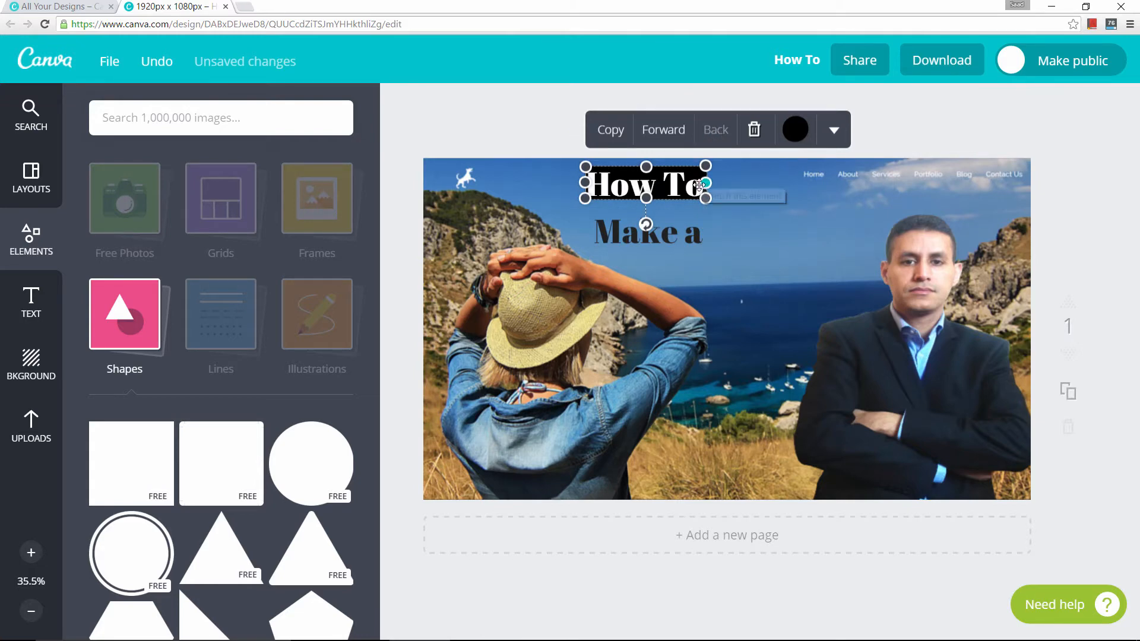
Step: Widen and heighten the black bar slightly so that it frames the "How To" text with an even margin
left_click_drag(582, 182, 577, 182)
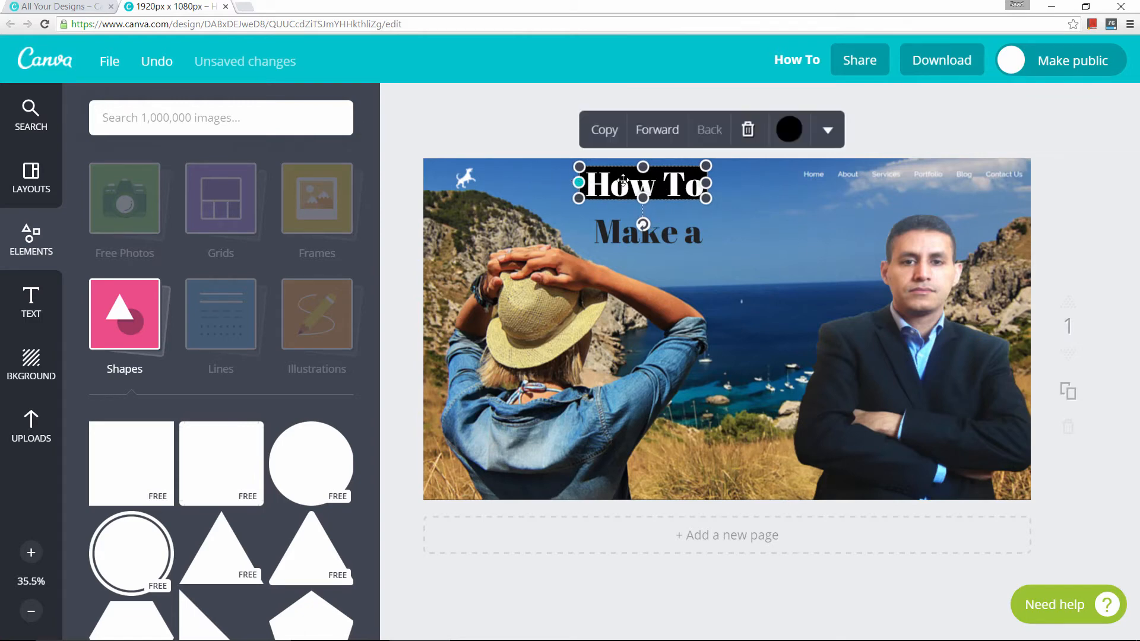
left_click_drag(642, 198, 643, 202)
left_click(800, 204)
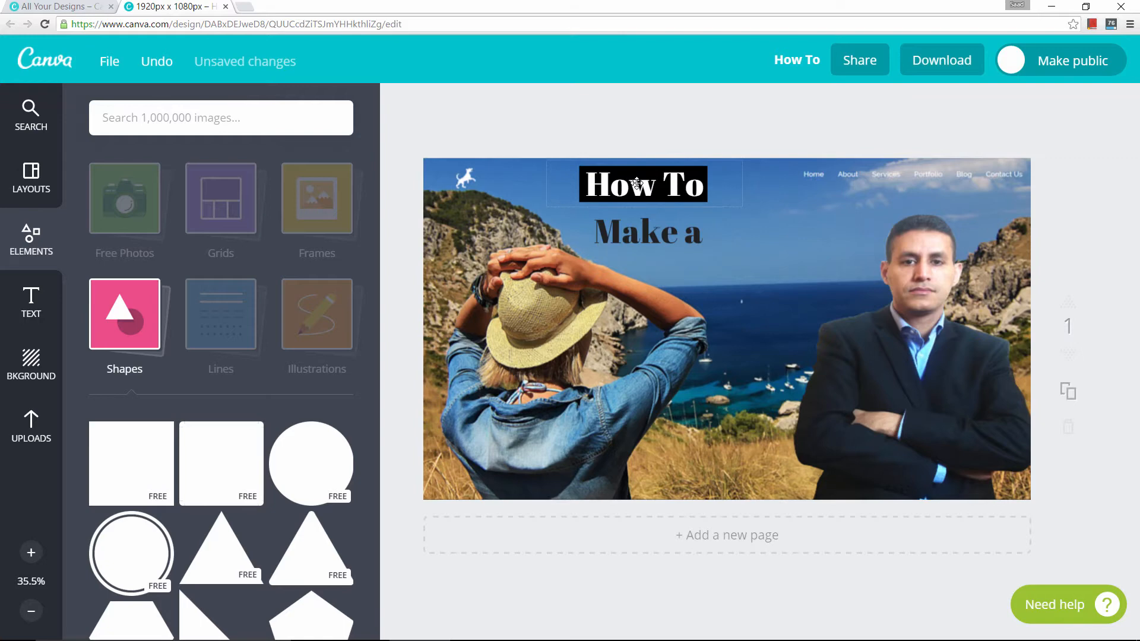
Step: Shift the "How To" heading, its black bar and the "Make a" heading left on the page, keeping "Make a" beneath
left_click_drag(637, 183, 553, 182)
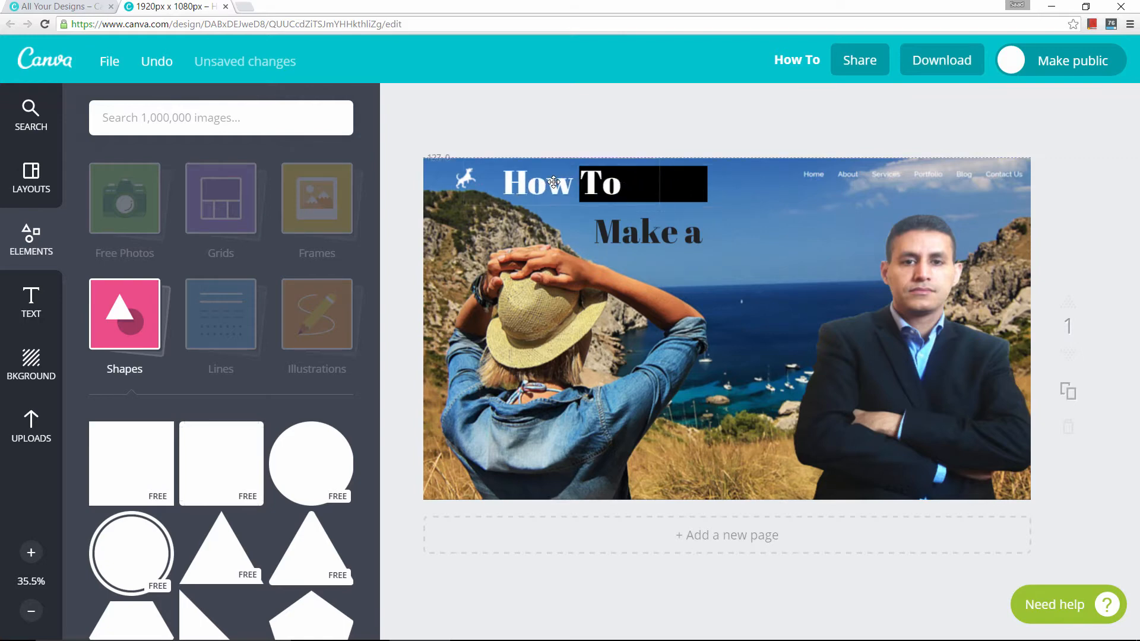
left_click(696, 187)
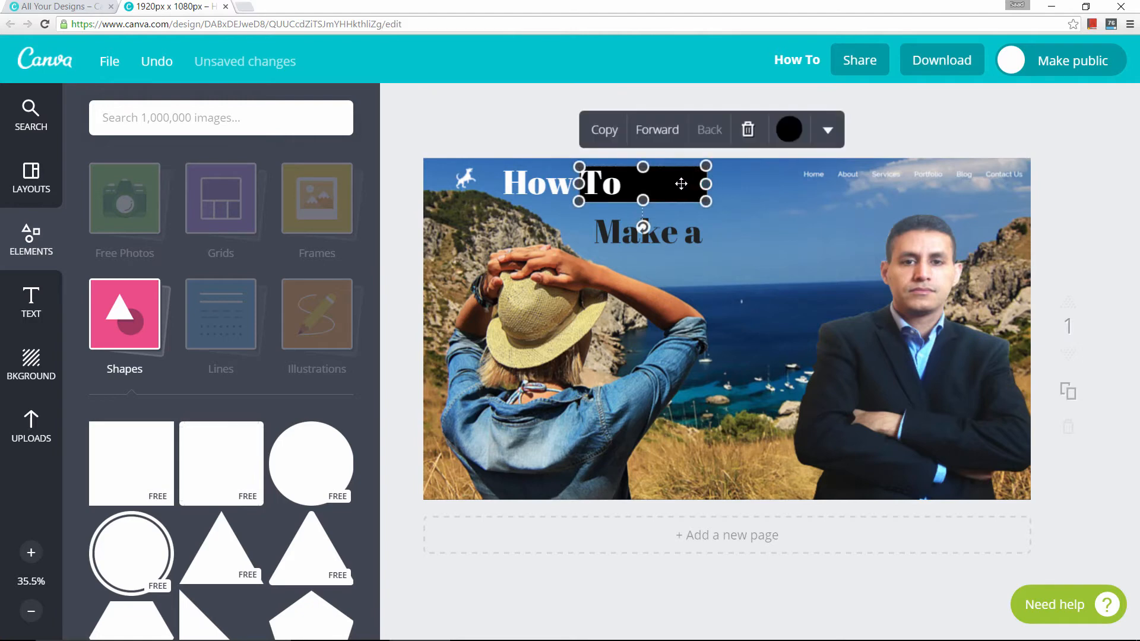
left_click_drag(681, 184, 600, 184)
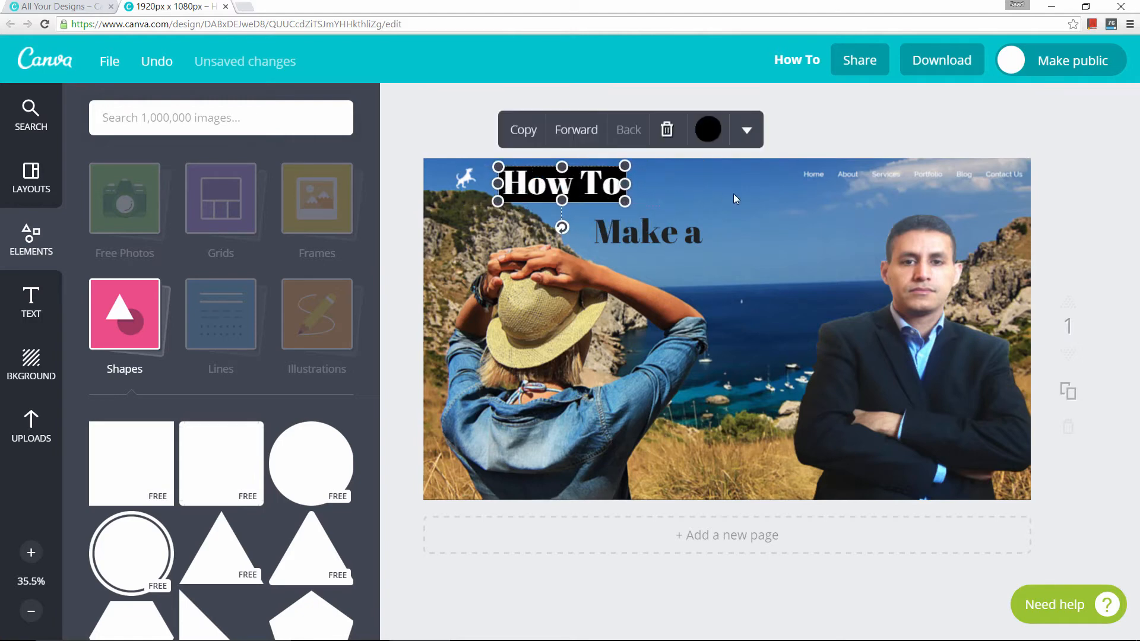
left_click(734, 199)
left_click(661, 235)
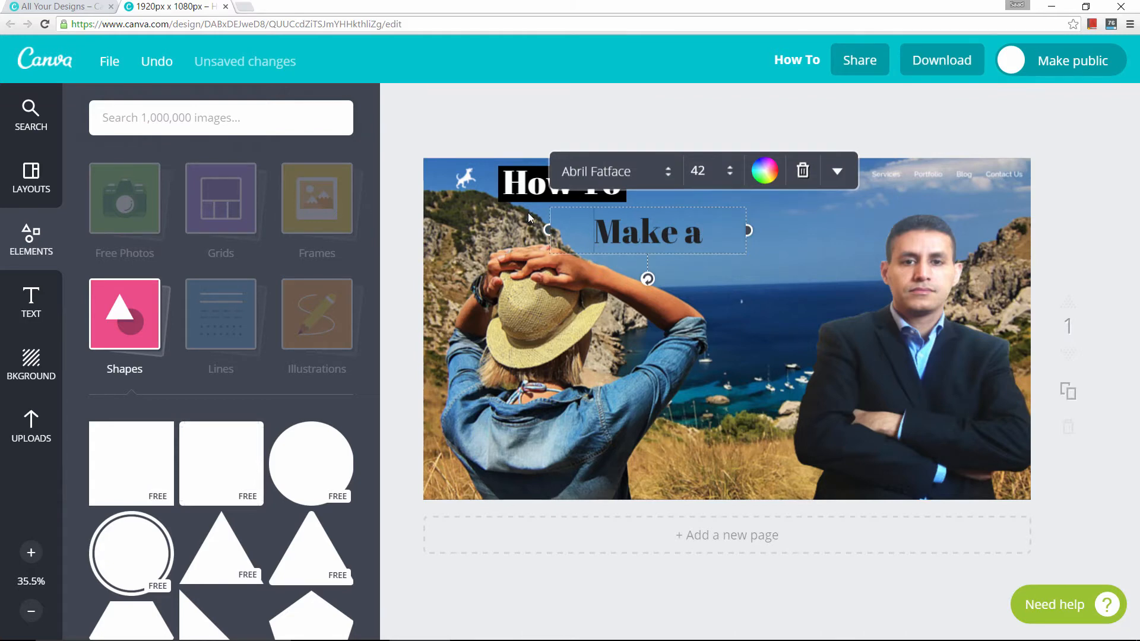
left_click_drag(587, 263, 513, 269)
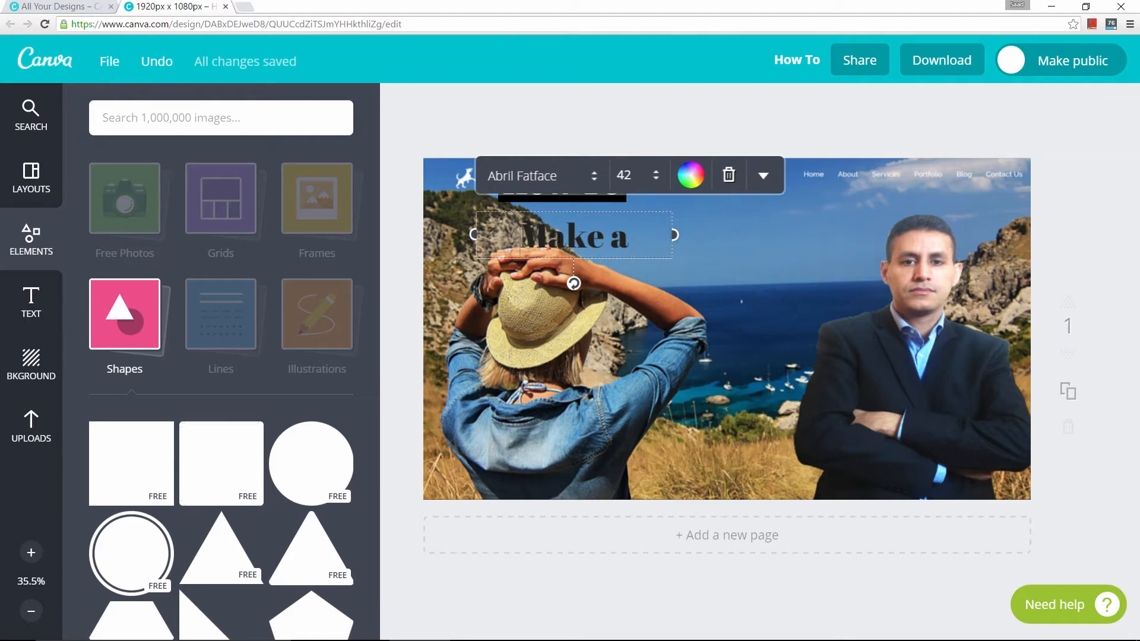
Step: Give the "Make a" heading the custom blue colour 1900ff and set its font size to 80
left_click(691, 178)
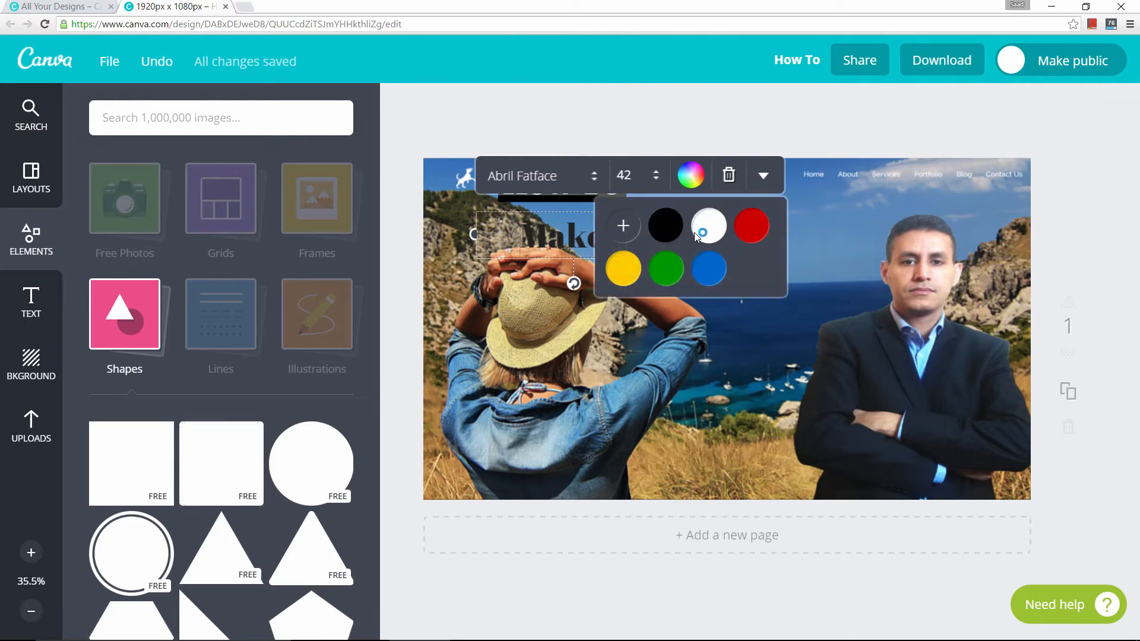
left_click(623, 226)
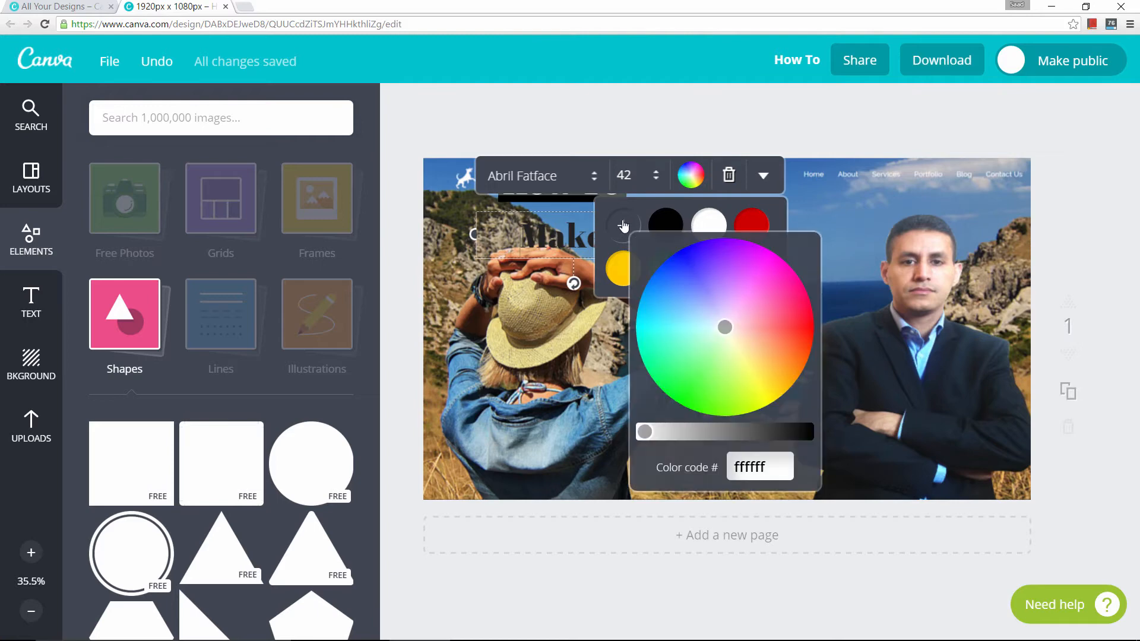
left_click_drag(725, 330, 692, 254)
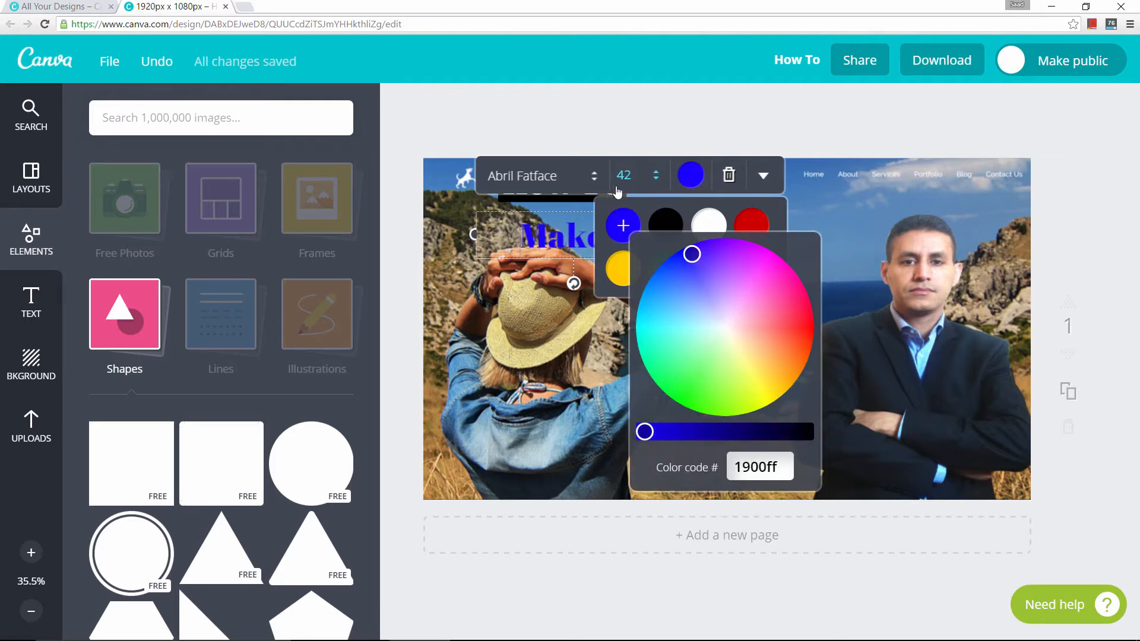
left_click(646, 181)
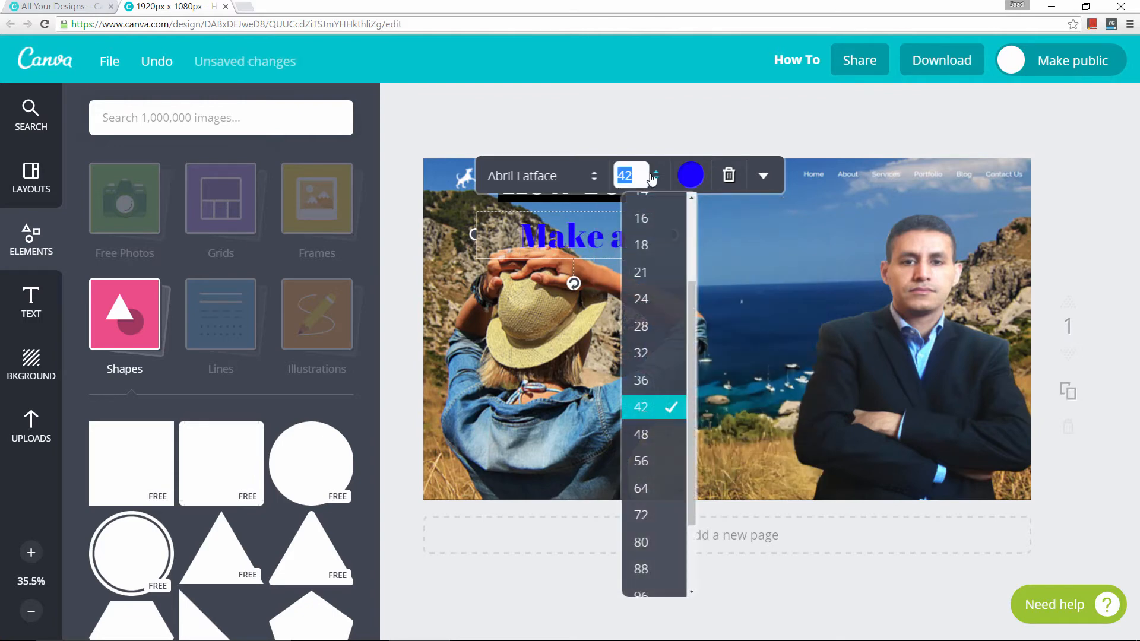
left_click(654, 542)
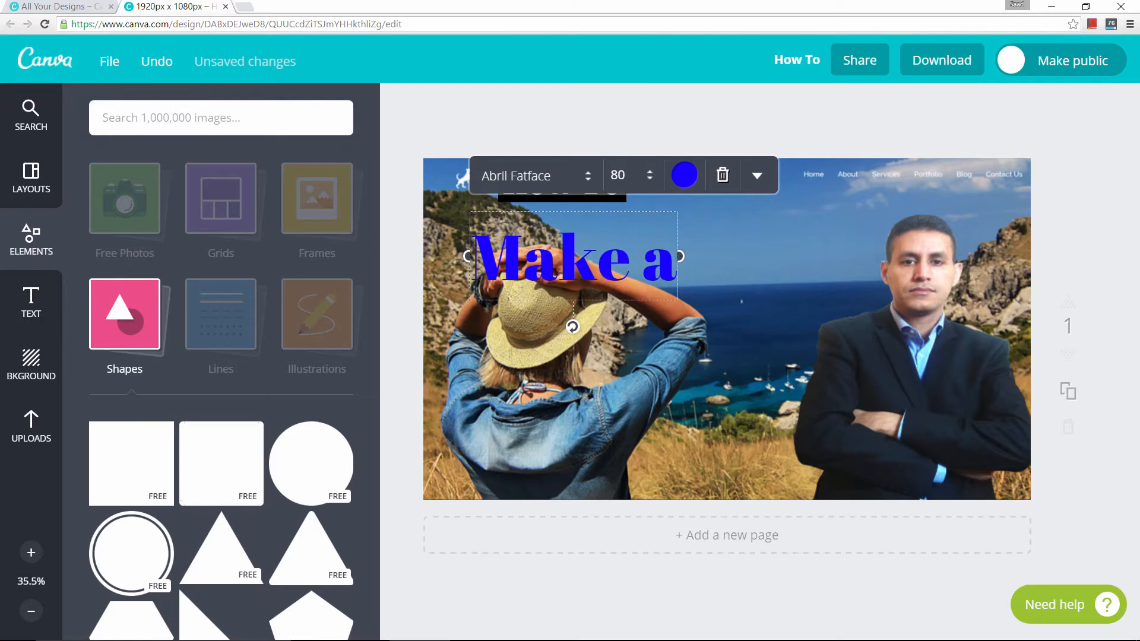
Step: Add another plain square shape and resize it into a wide bar covering the "Make a" heading
left_click(143, 467)
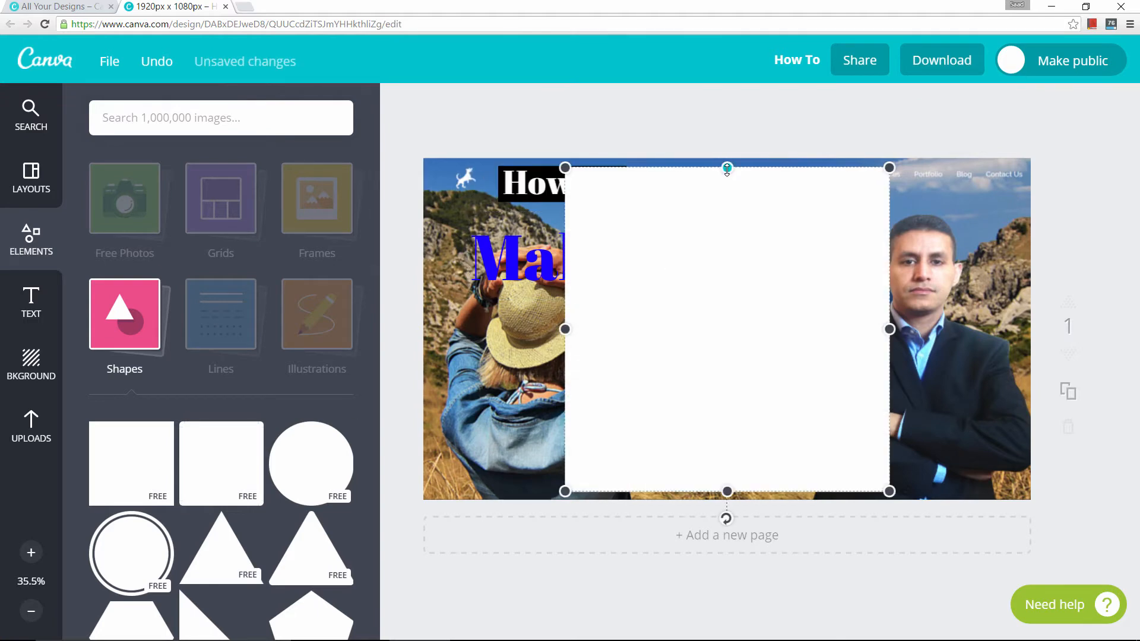
left_click_drag(708, 172, 708, 349)
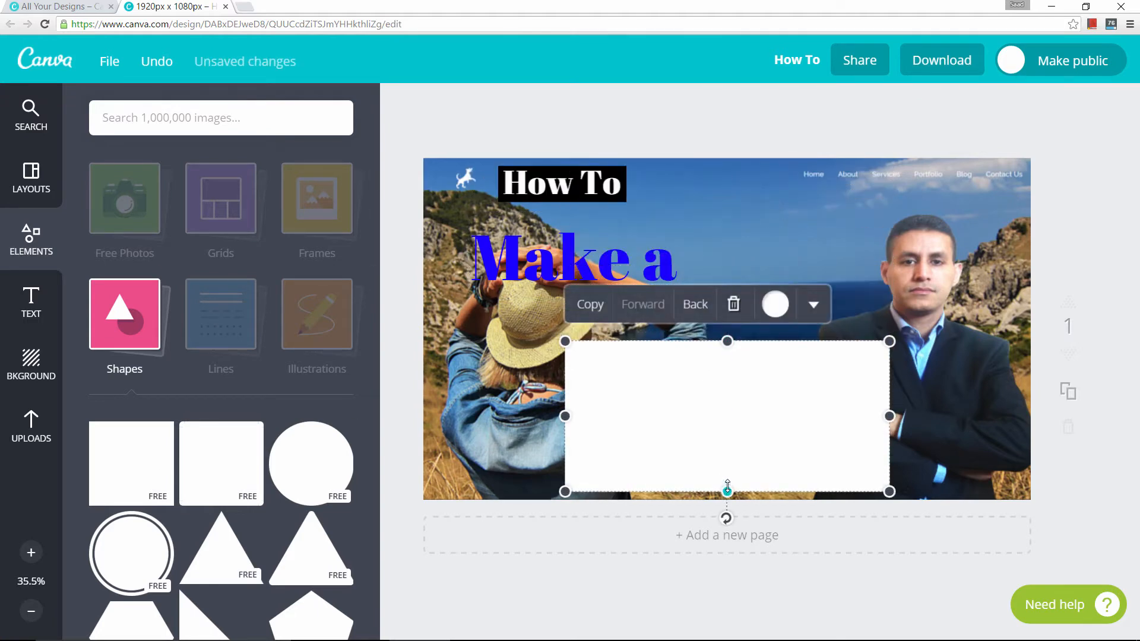
left_click_drag(727, 491, 725, 412)
left_click_drag(889, 377, 683, 264)
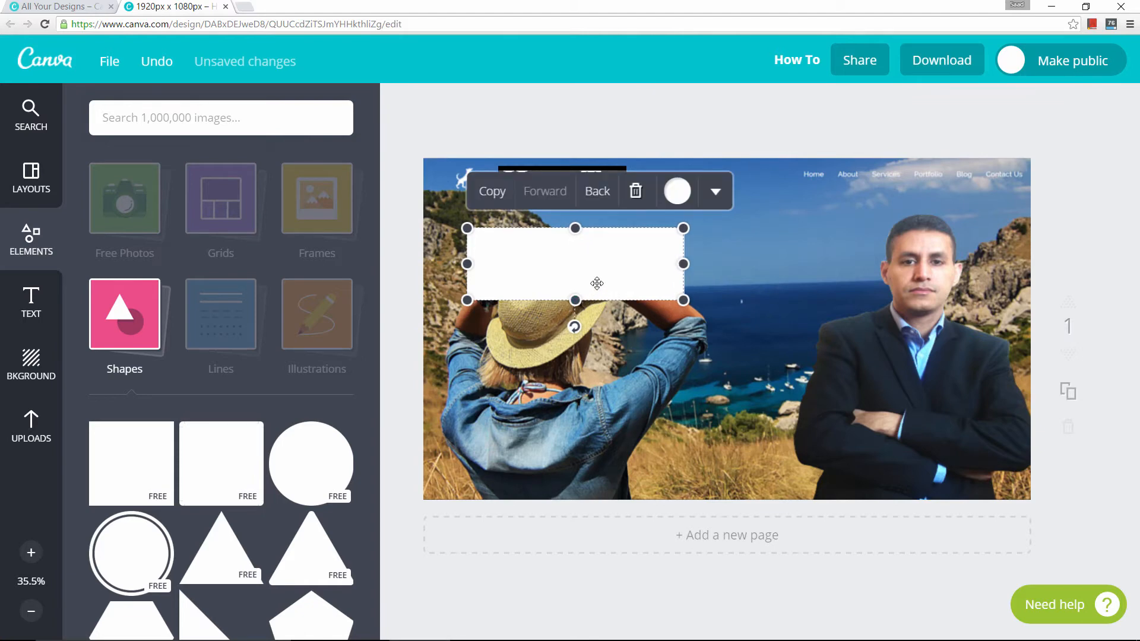
Step: Fill the bar over the "Make a" heading with the custom bright green colour 2bff00
left_click(677, 195)
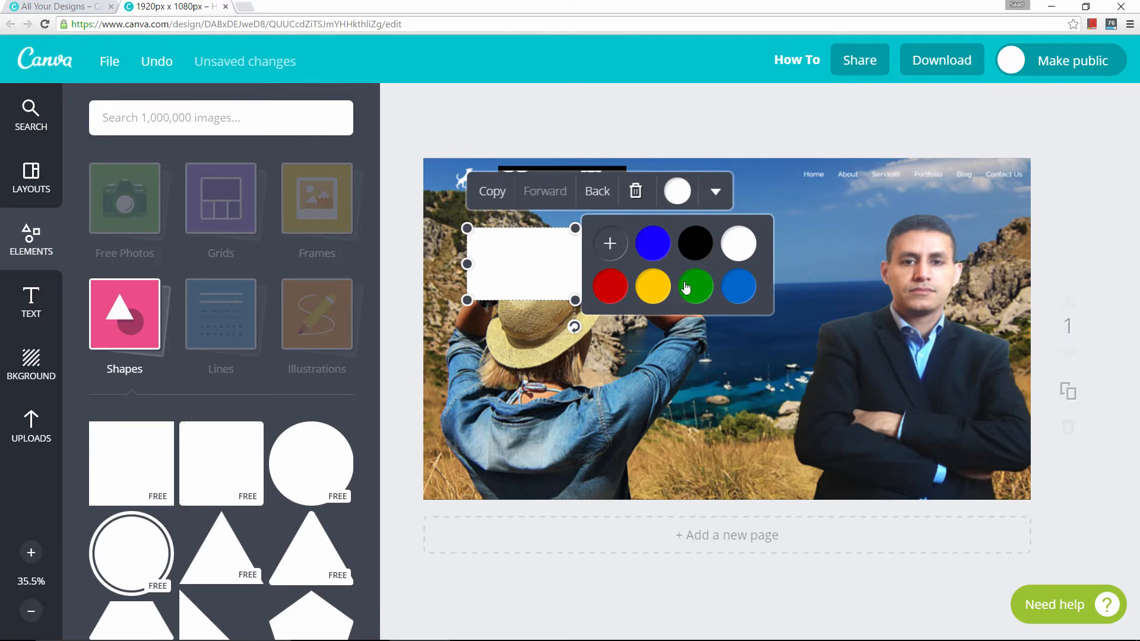
left_click(610, 245)
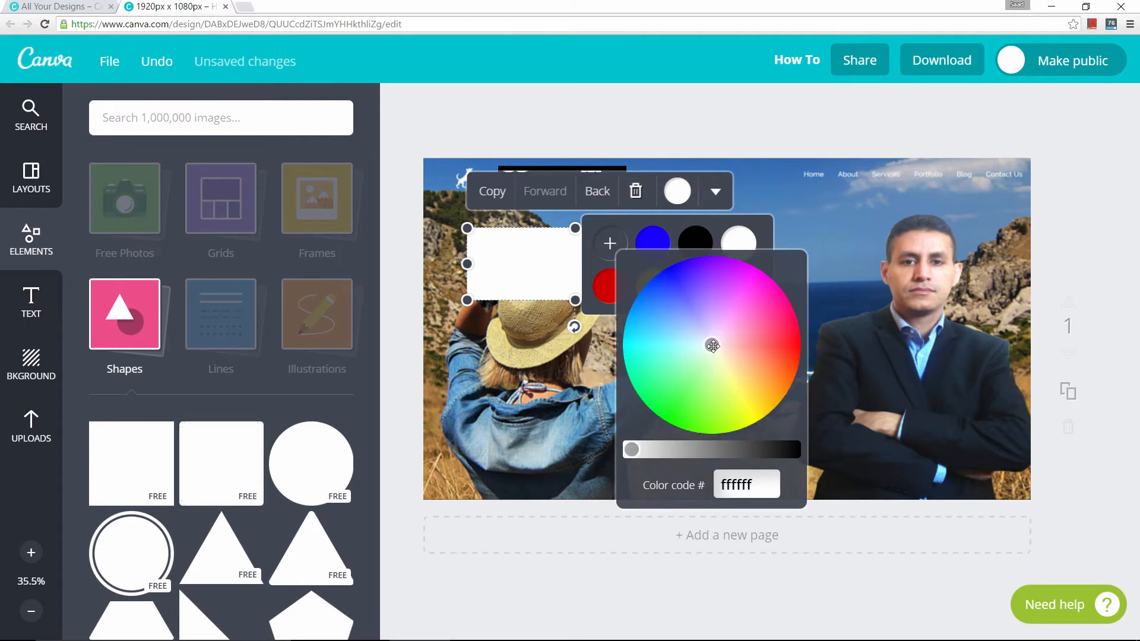
left_click_drag(712, 345, 671, 455)
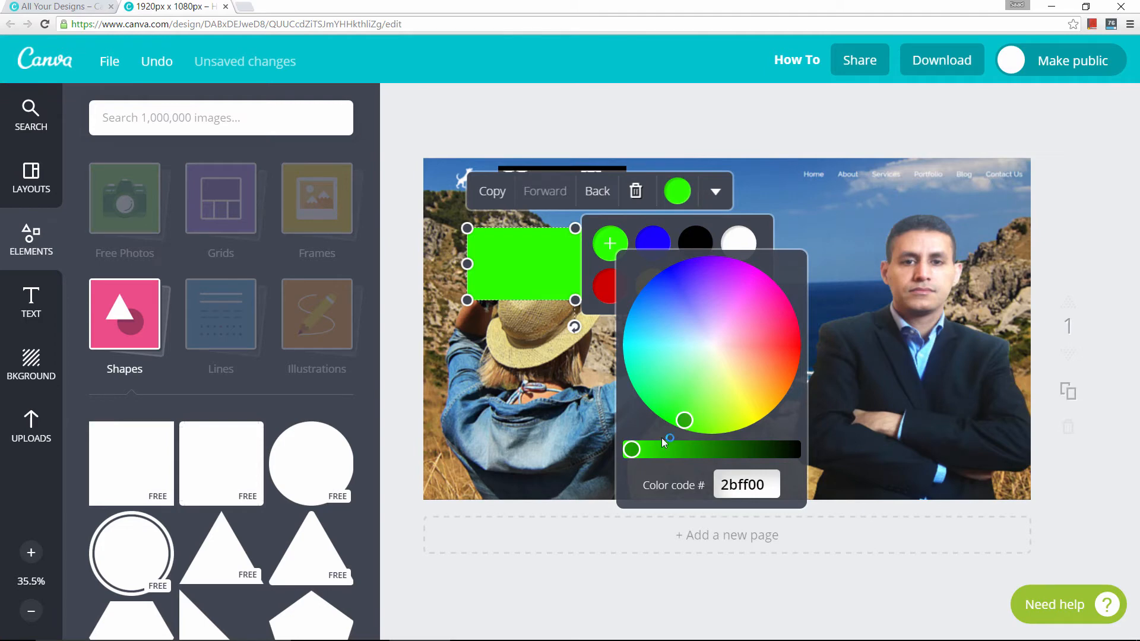
mouse_move(632, 448)
left_mouse_down()
mouse_move(664, 448)
mouse_move(631, 449)
left_mouse_up()
key("Escape")
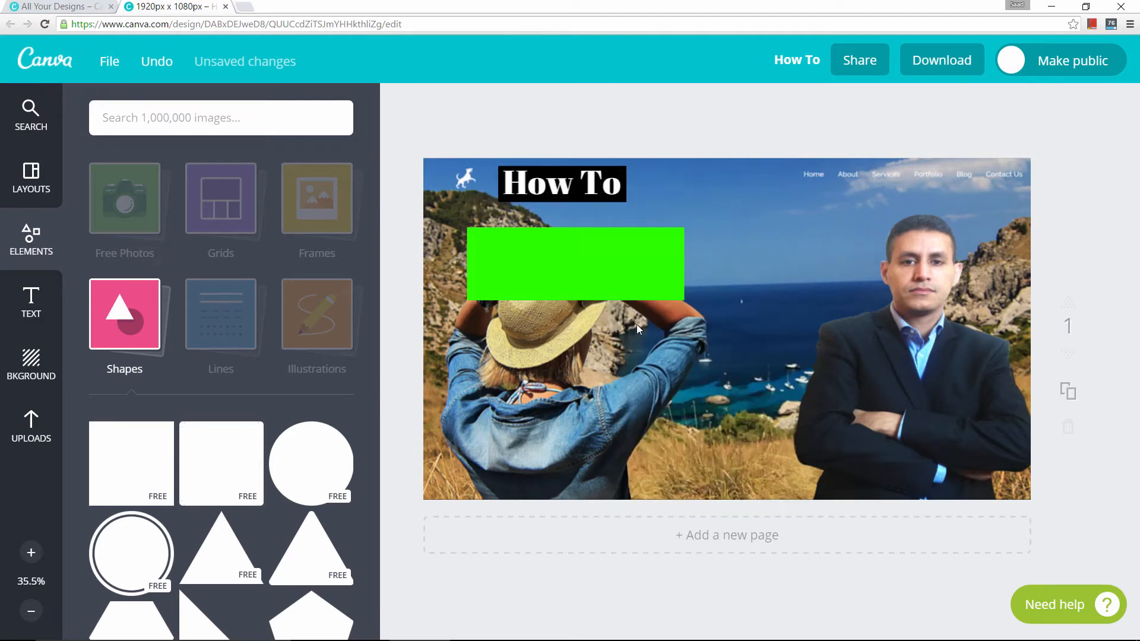
Step: Send the green bar behind the "Make a" heading and move both slightly up, closer to the "How To" heading
left_click(589, 260)
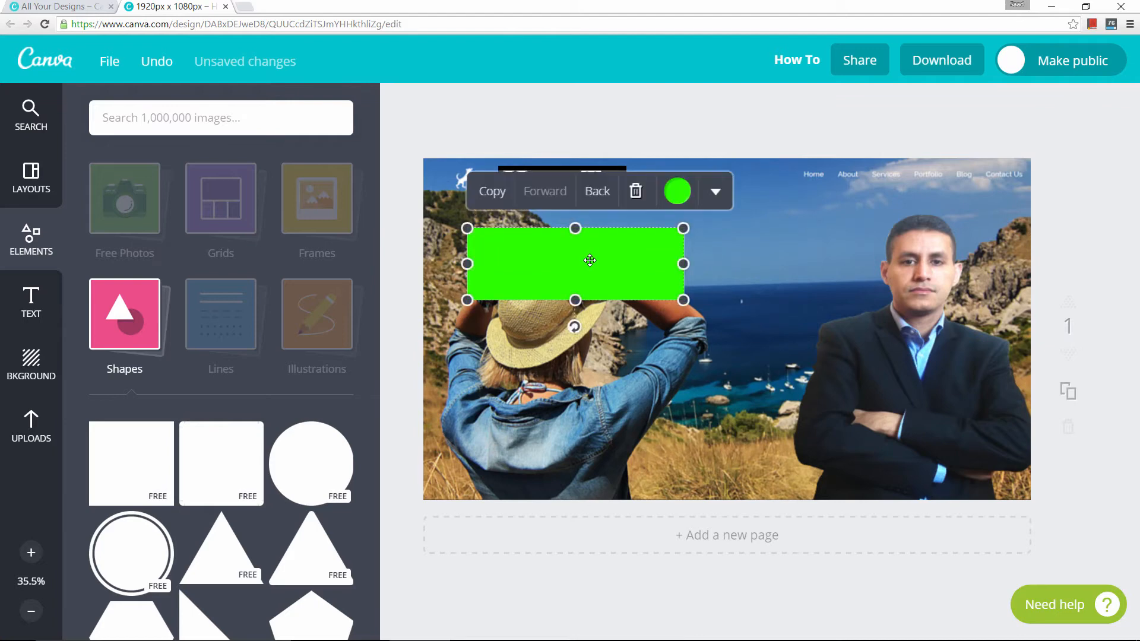
left_click(597, 191)
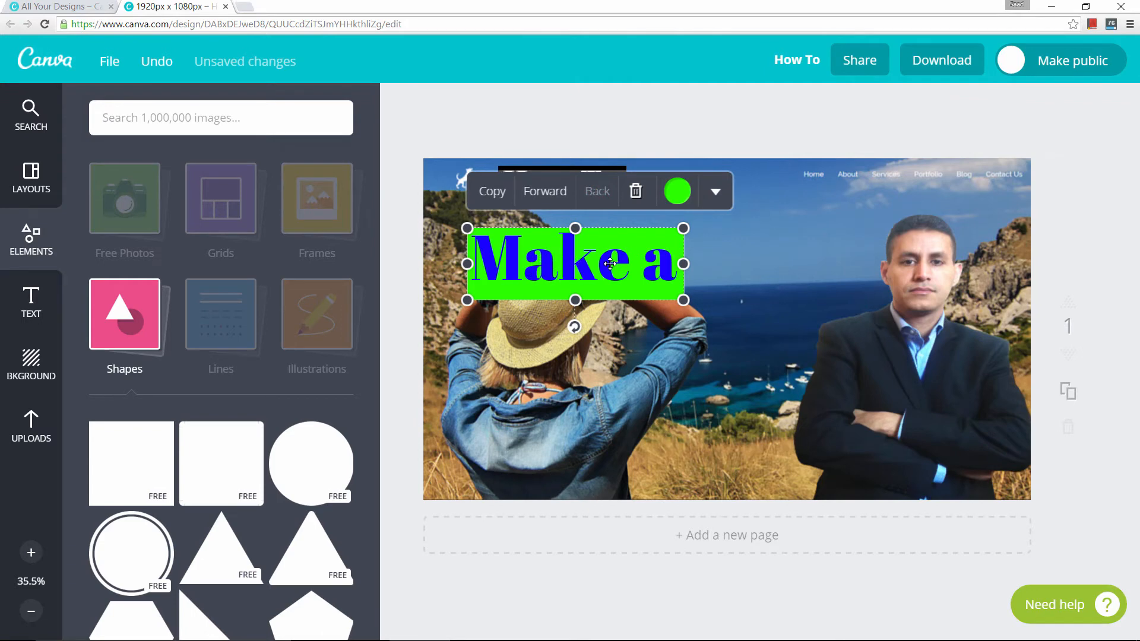
left_click(814, 214)
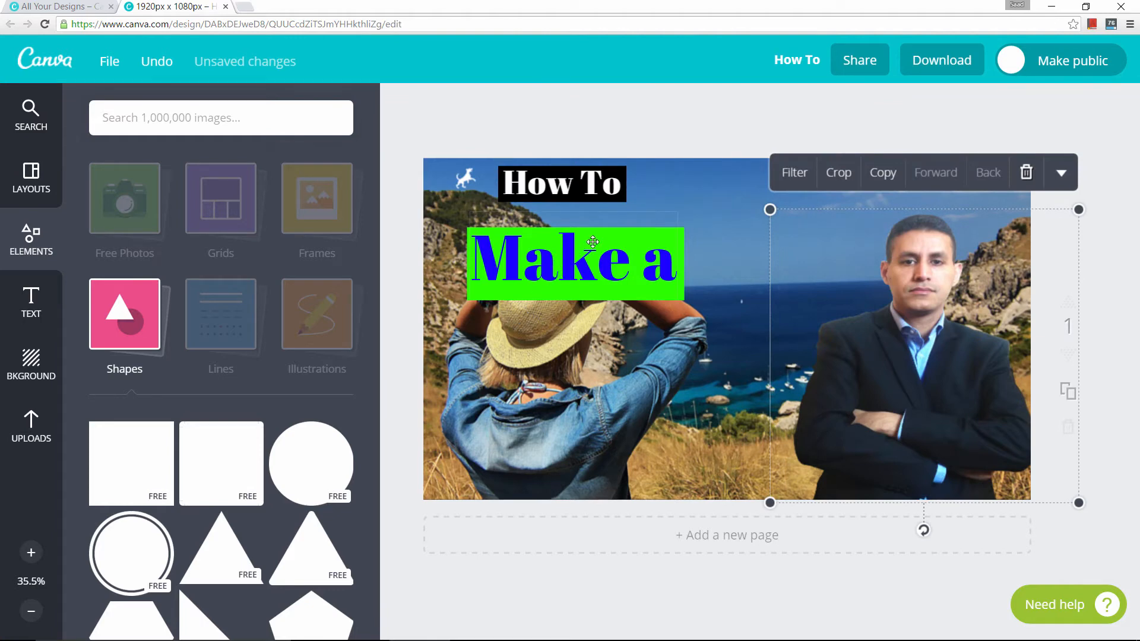
key("Escape")
left_click_drag(658, 230, 660, 224)
left_click_drag(669, 289, 673, 281)
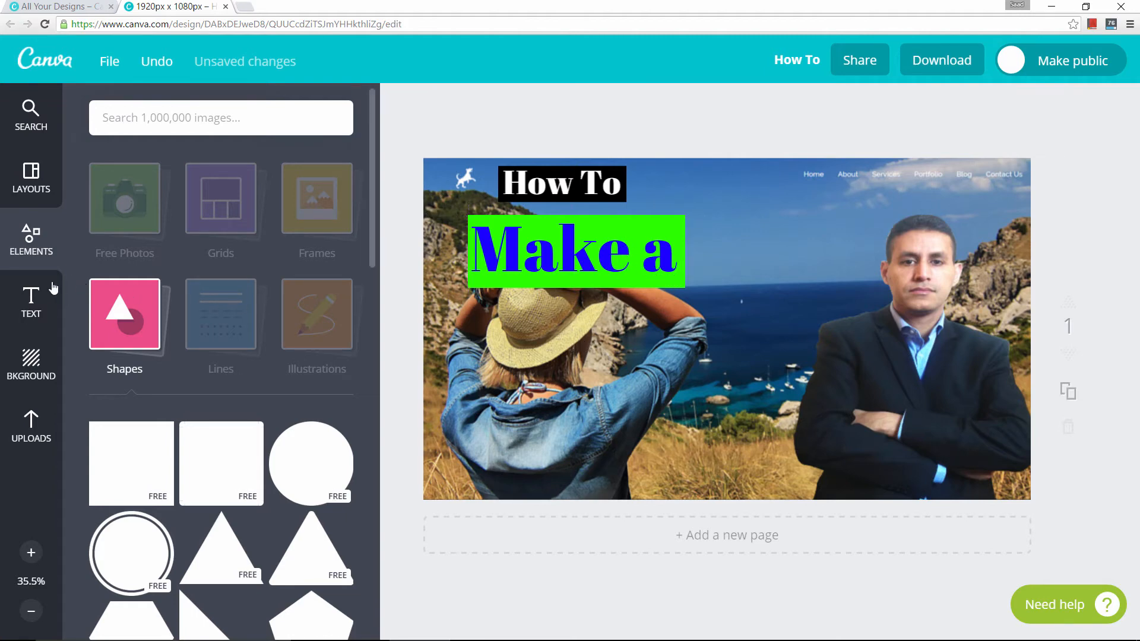
Step: Add a third heading reading "Custom" and set its font size to 120
left_click(31, 300)
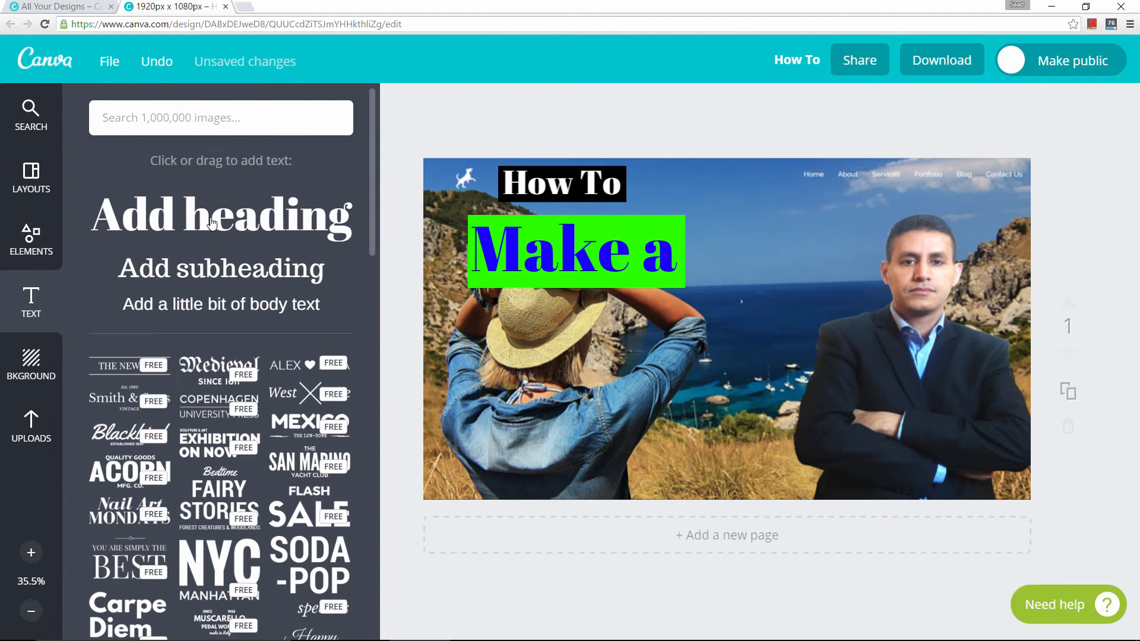
left_click(203, 237)
type("Custom")
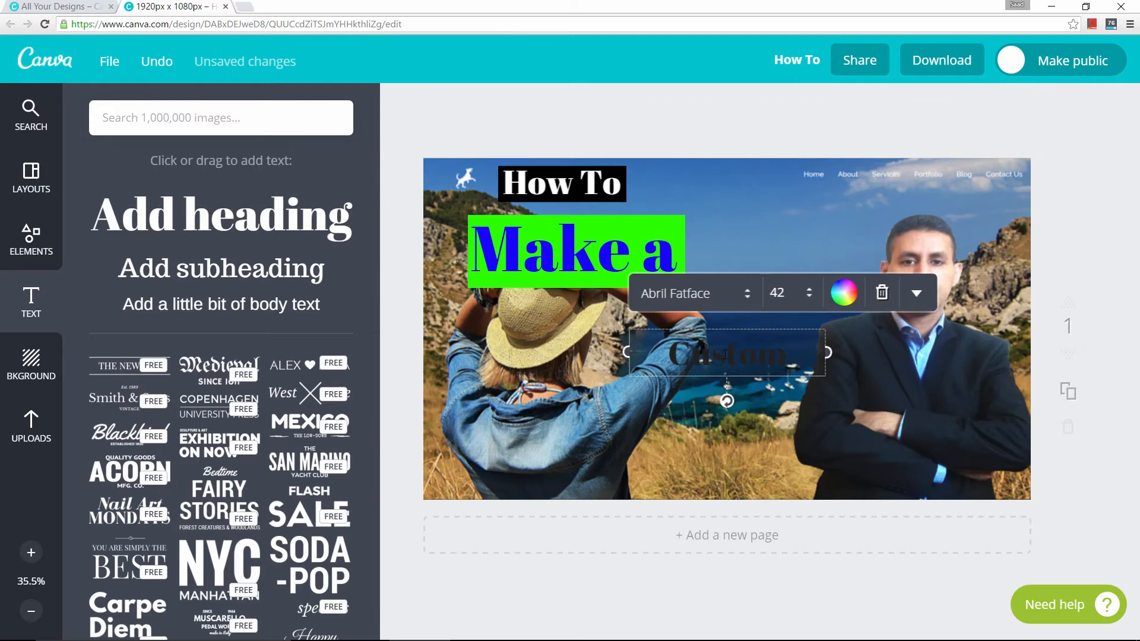
left_click(811, 292)
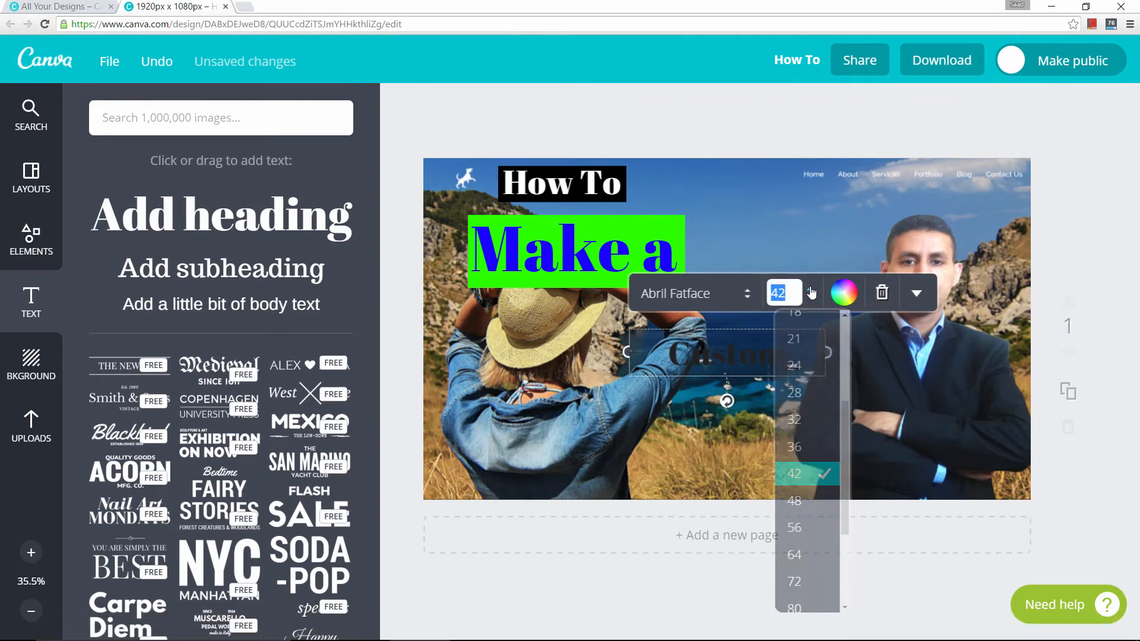
scroll(838, 527, "down", 3)
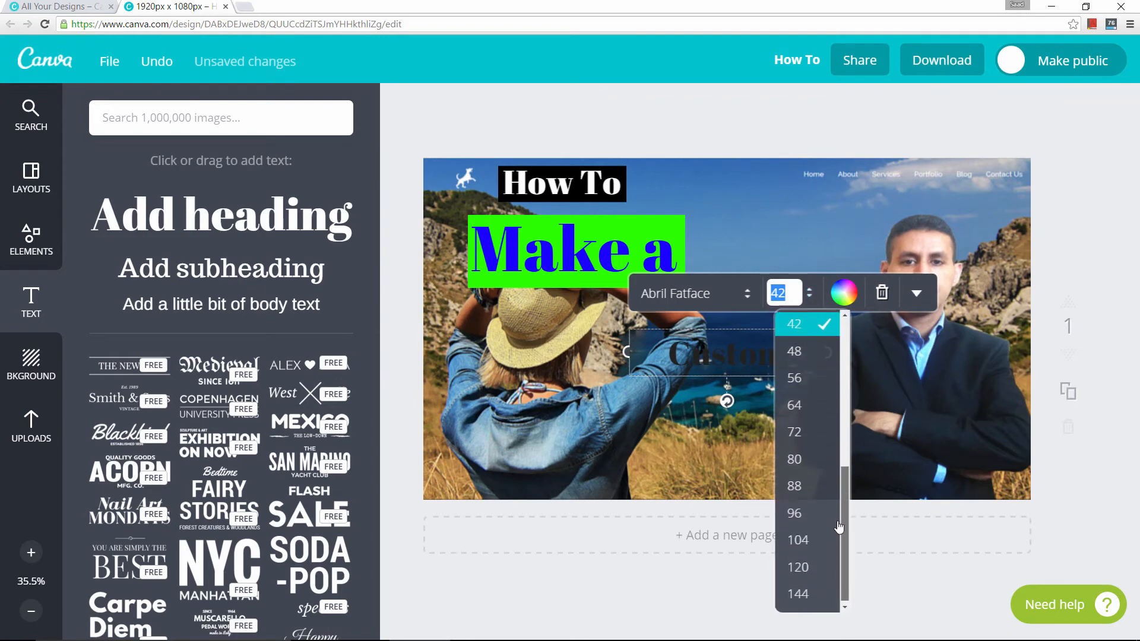
left_click(797, 566)
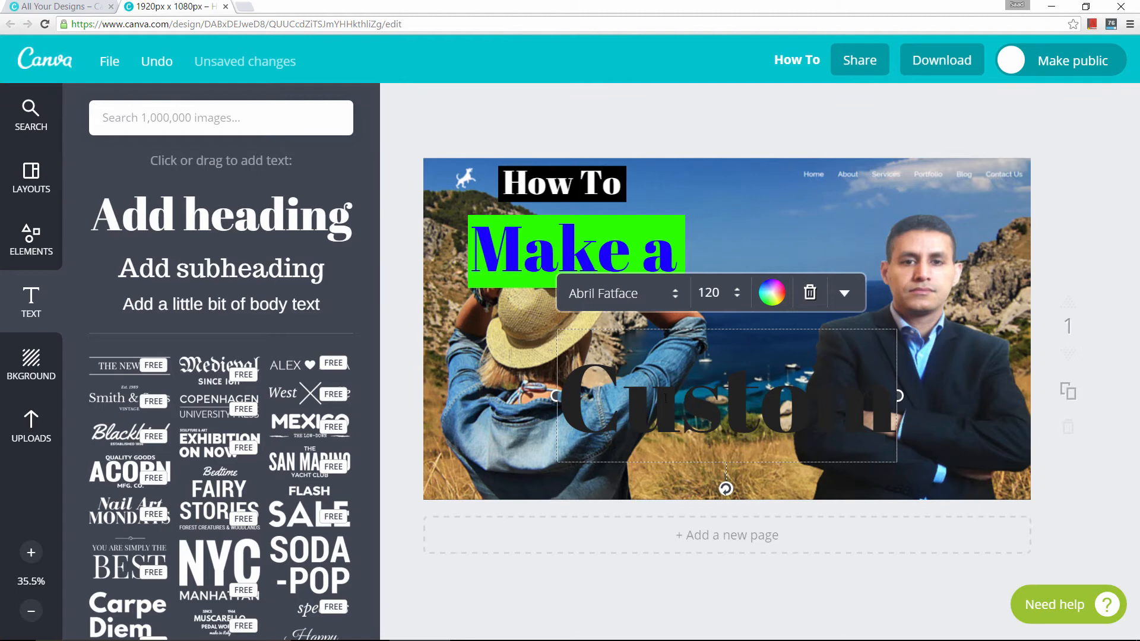
Step: Change the font of the "Custom" heading to Edo
left_click(667, 291)
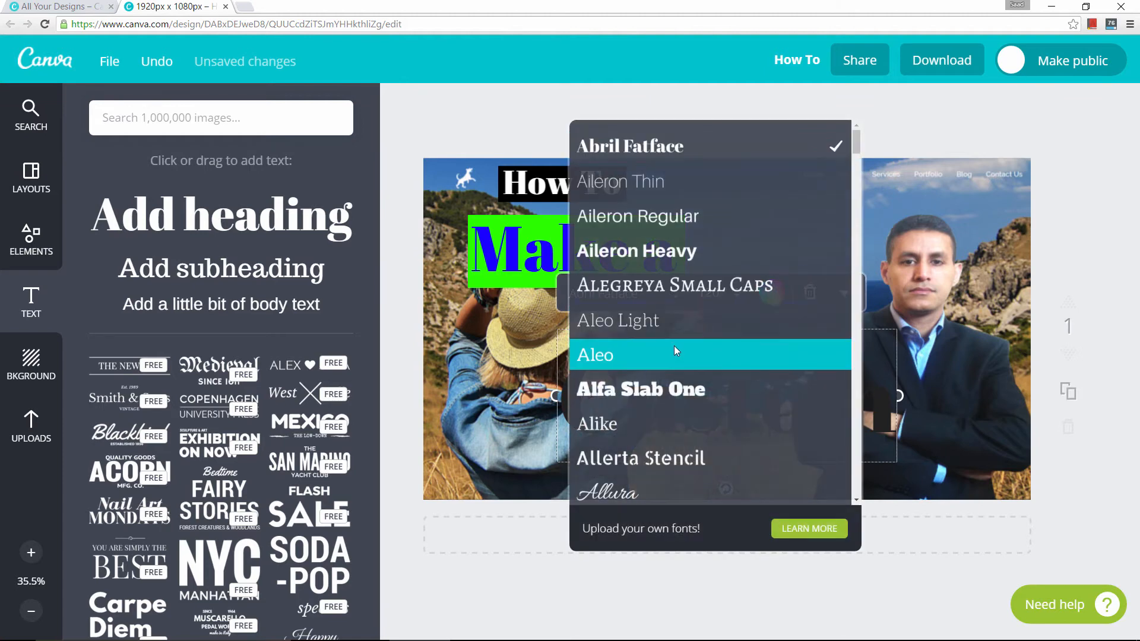
scroll(670, 345, "down", 14)
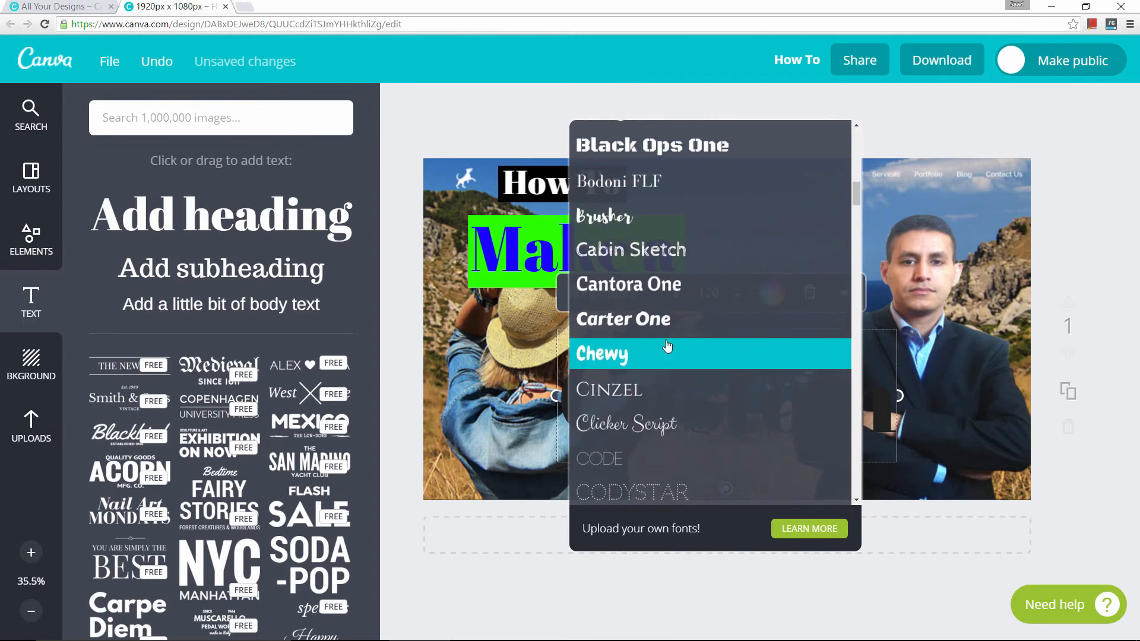
scroll(666, 345, "down", 10)
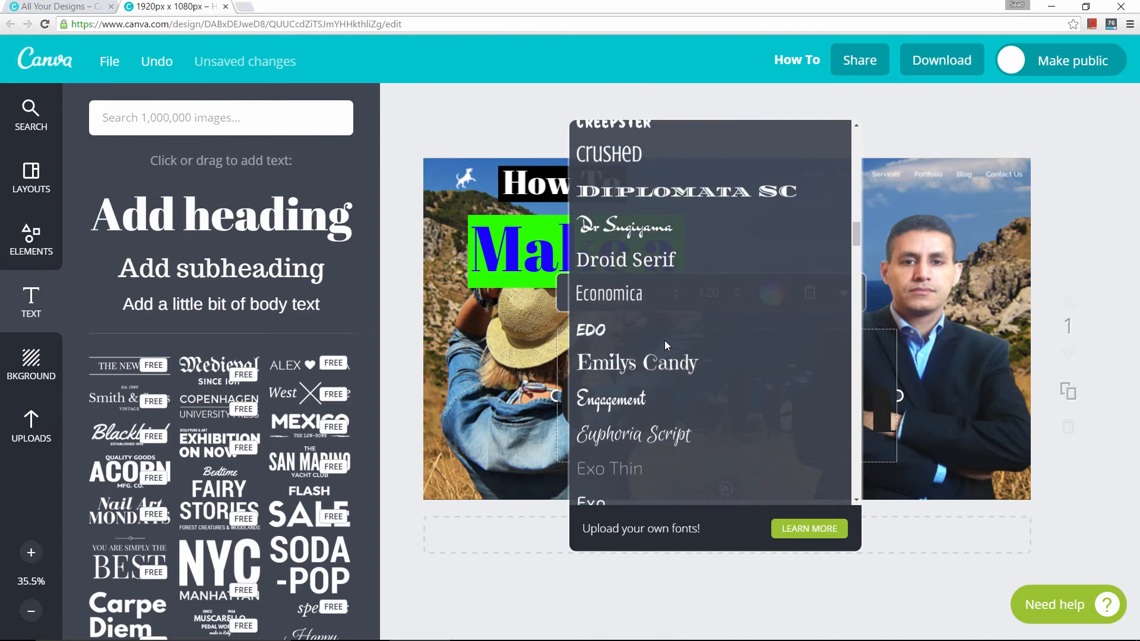
left_click(627, 332)
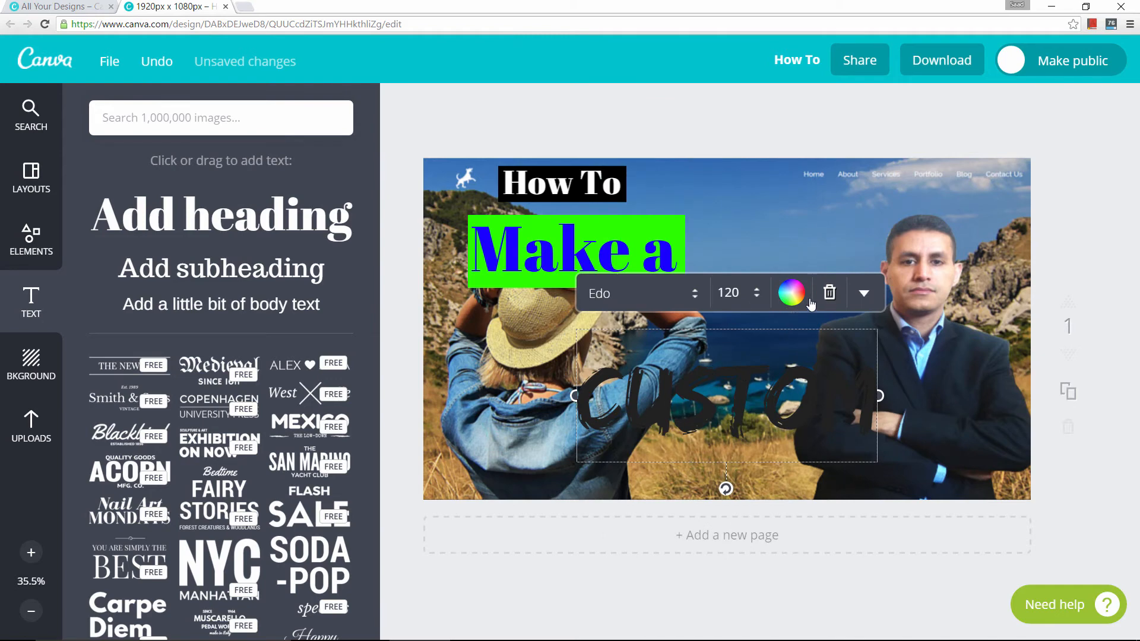
Step: Colour the "Custom" heading with the custom yellow f9ff00 and move it below the "Make a" heading, near the canvas's left edge
left_click(792, 292)
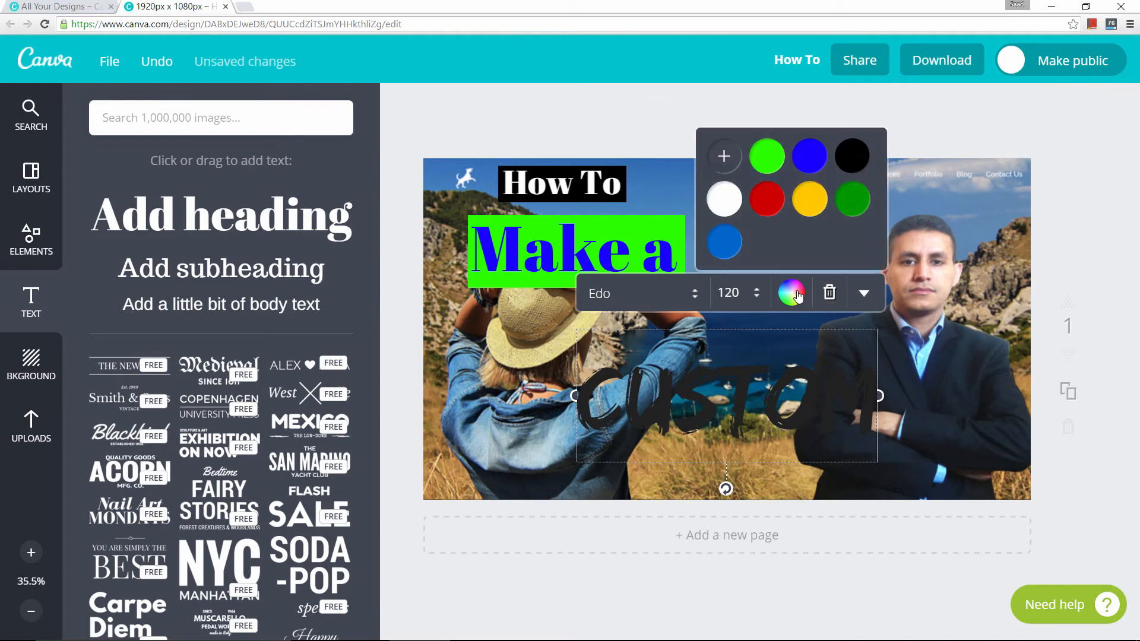
left_click(724, 156)
left_click(864, 327)
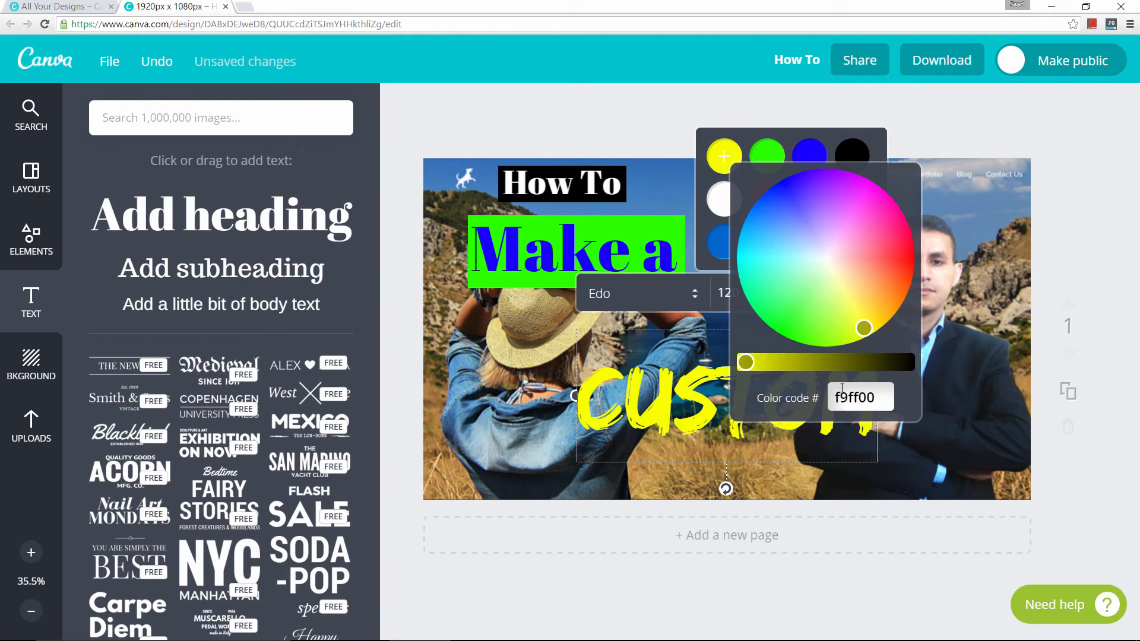
left_click(551, 348)
left_click_drag(635, 360, 500, 323)
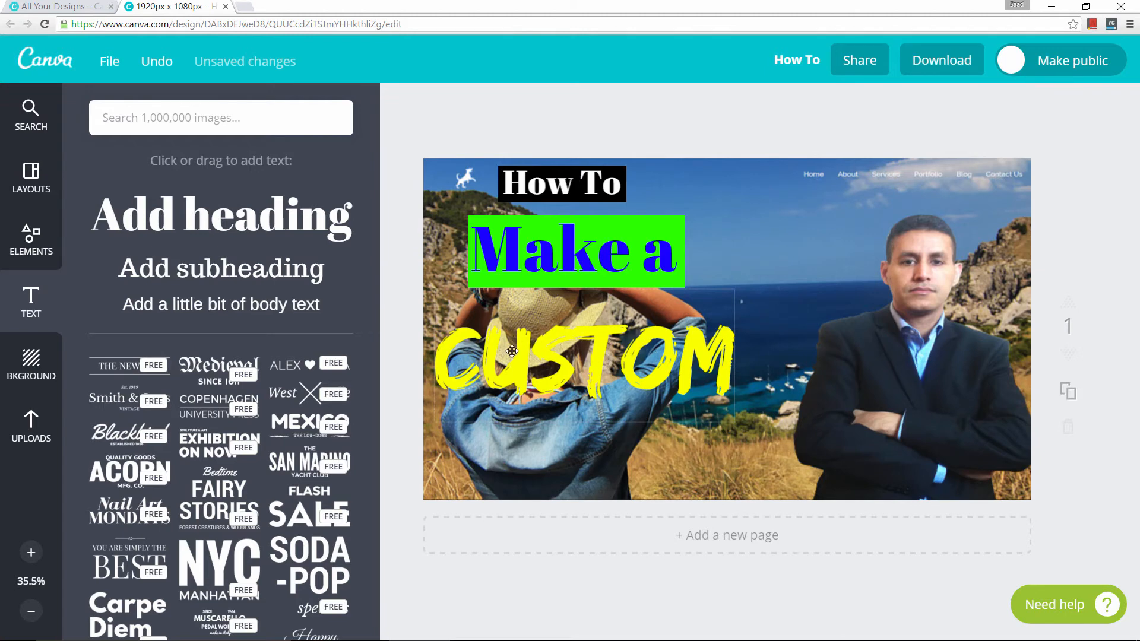
Step: Add a plain square shape, reshape it into a wide bar and place it over the "Custom" heading
left_click(51, 229)
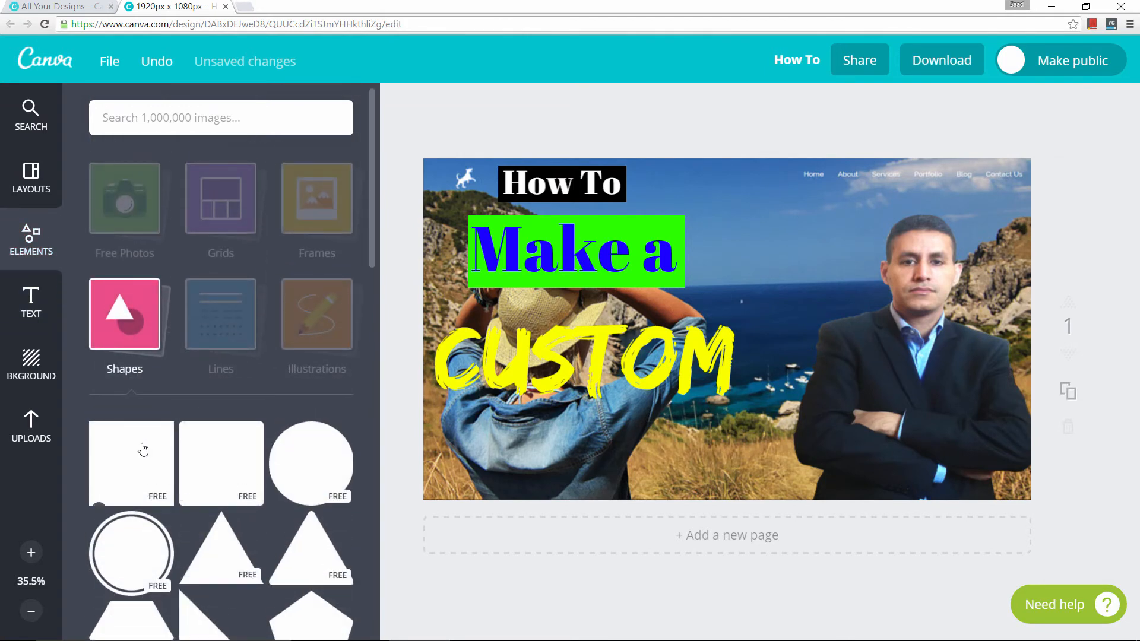
left_click(146, 449)
left_click_drag(729, 168, 712, 351)
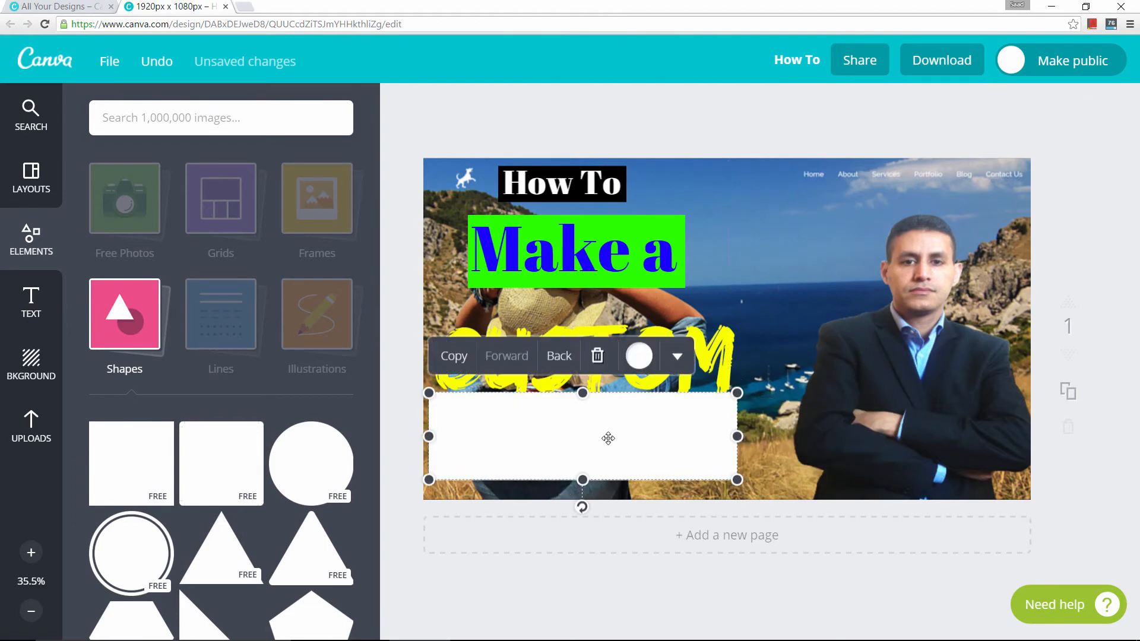
left_click_drag(609, 433, 604, 371)
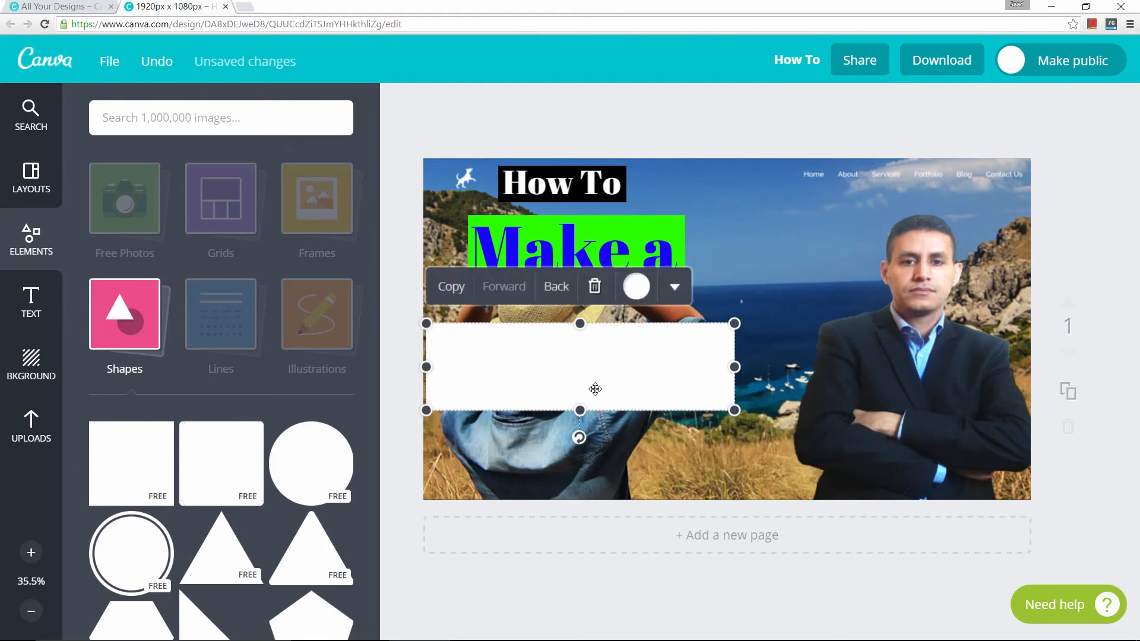
Step: Fill the white bar over the "Custom" heading with a custom bright red colour
left_click(638, 287)
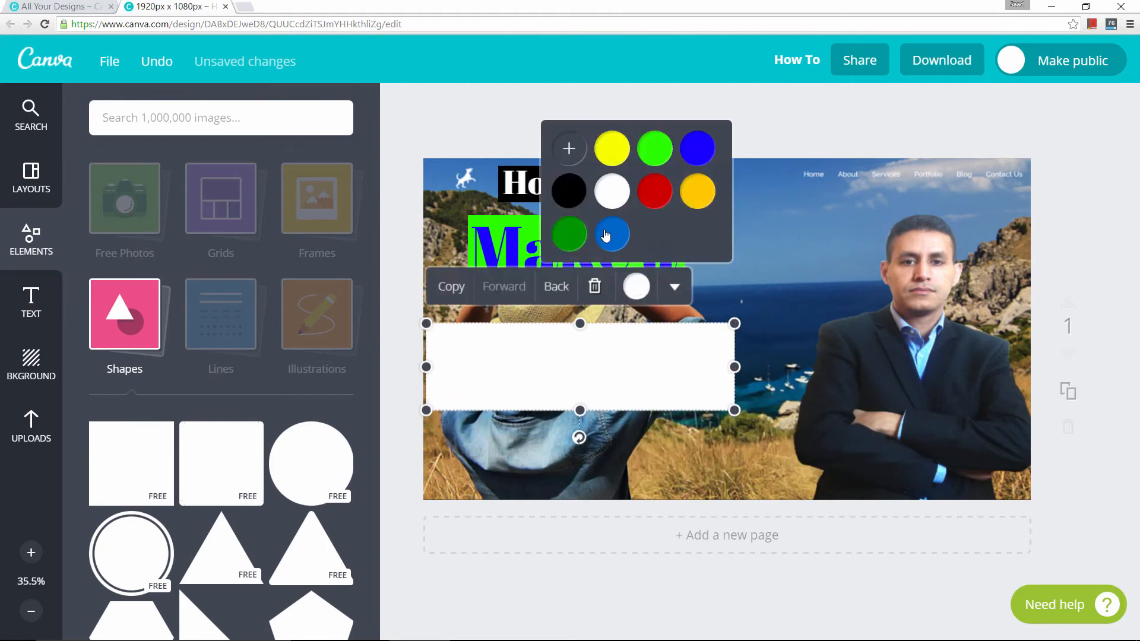
left_click(569, 149)
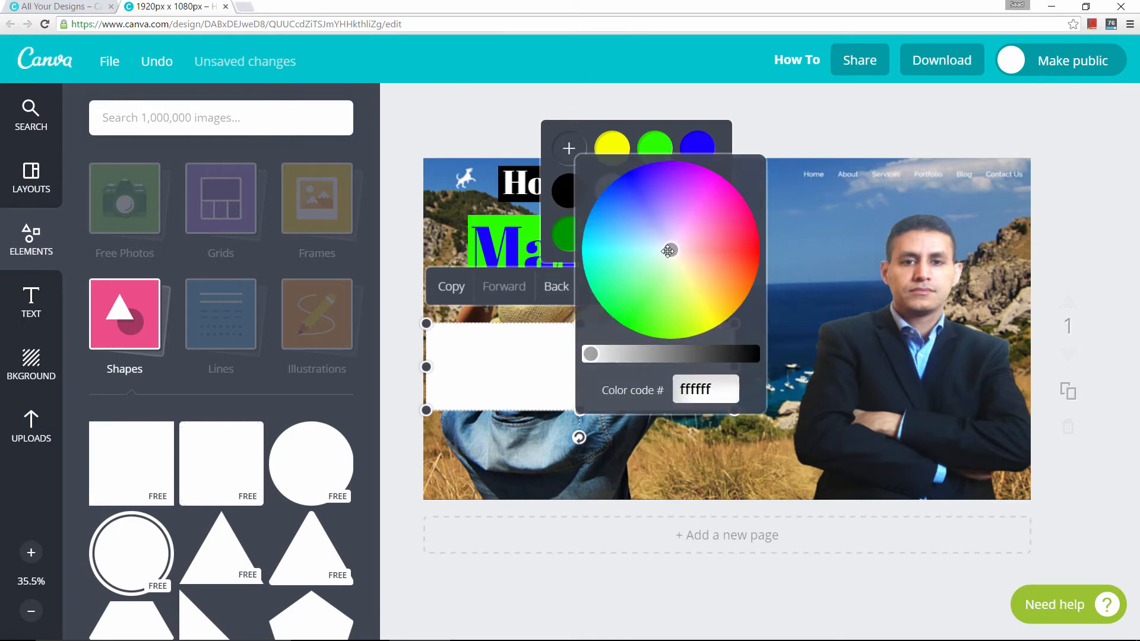
left_click_drag(669, 248, 825, 267)
left_click(825, 267)
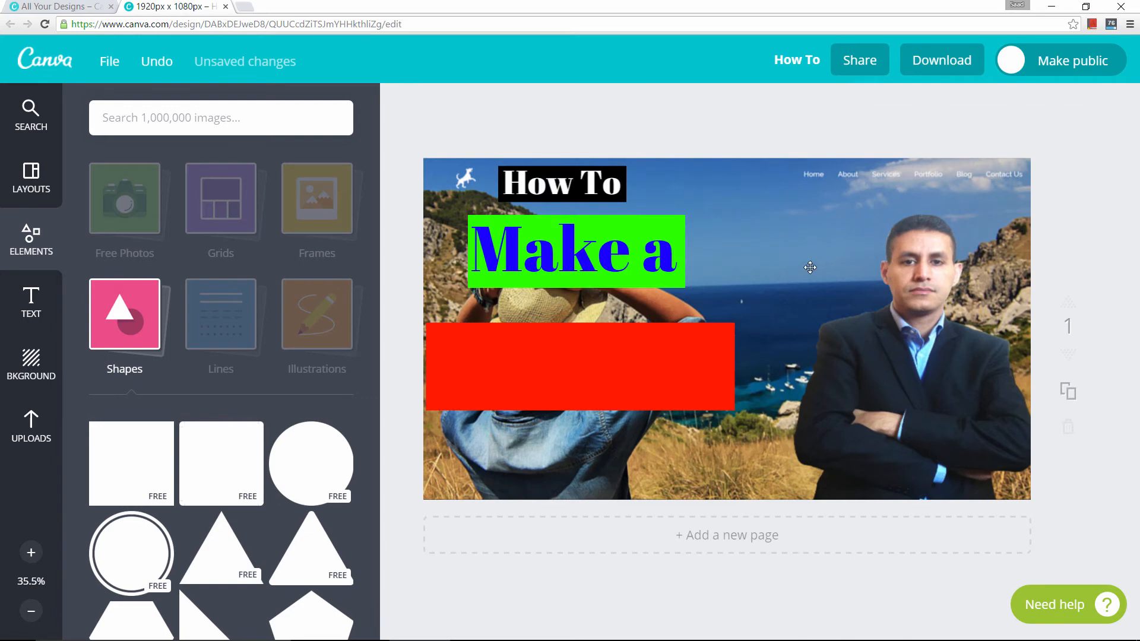
Step: Send the red bar behind the "Custom" heading and move both up, just below the green "Make a" bar
left_click(662, 342)
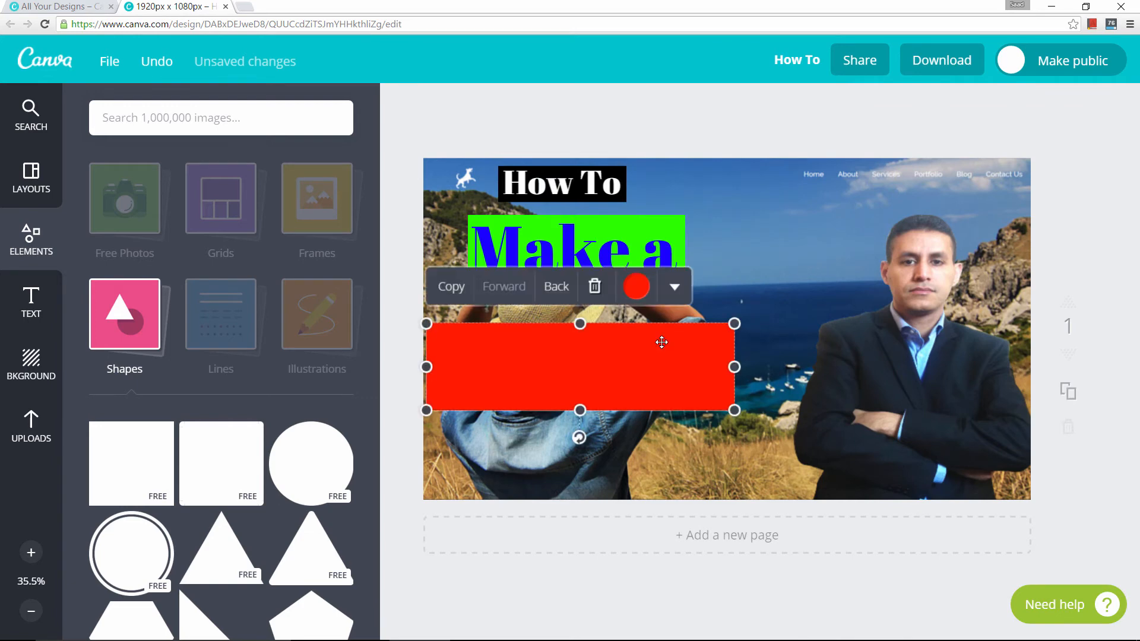
left_click(556, 287)
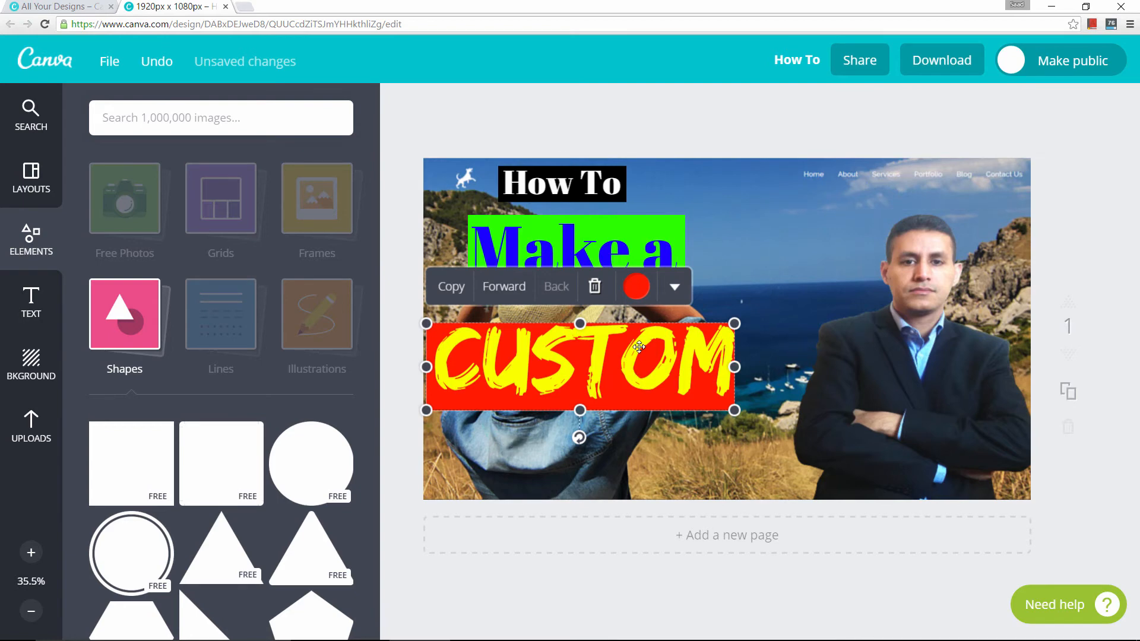
left_click(592, 353)
left_click_drag(593, 352, 583, 334)
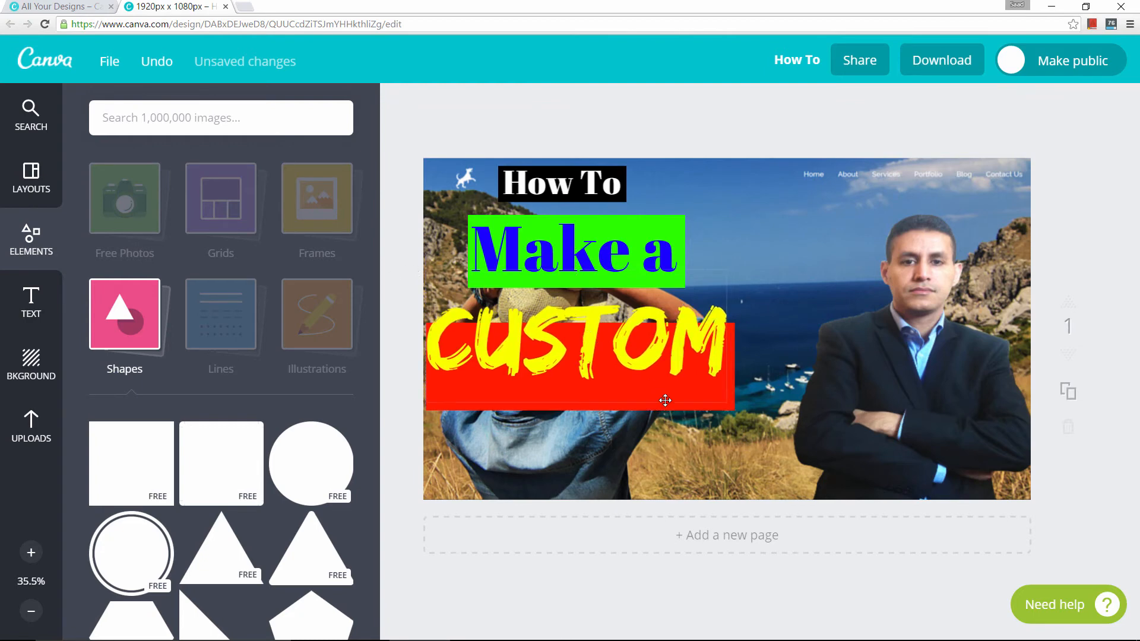
left_click(697, 406)
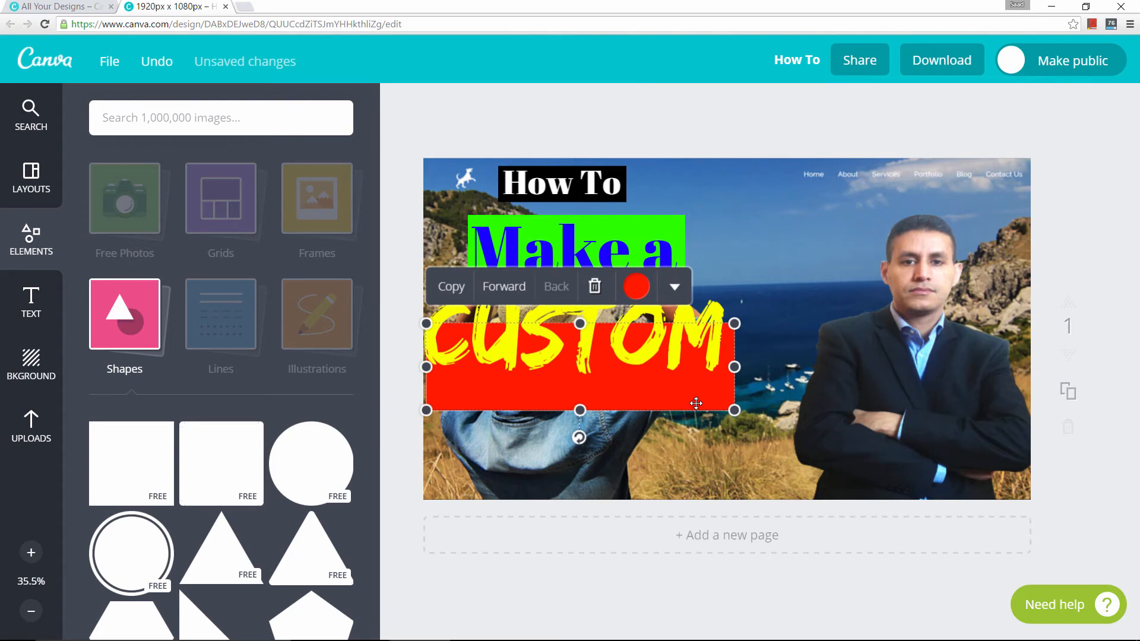
left_click_drag(696, 403, 695, 376)
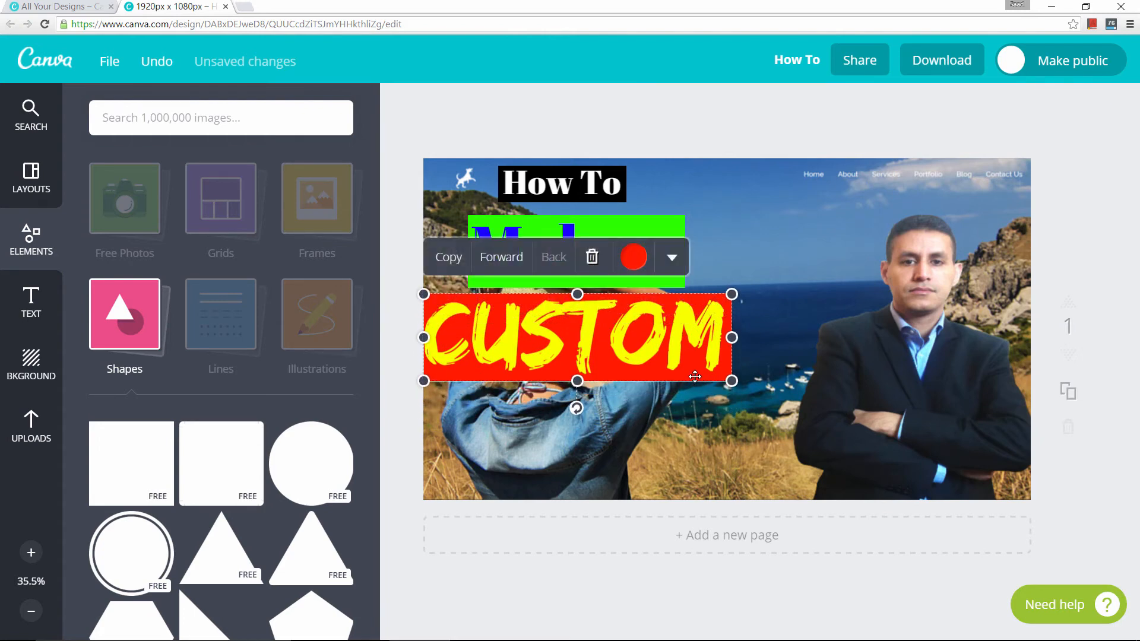
left_click(624, 455)
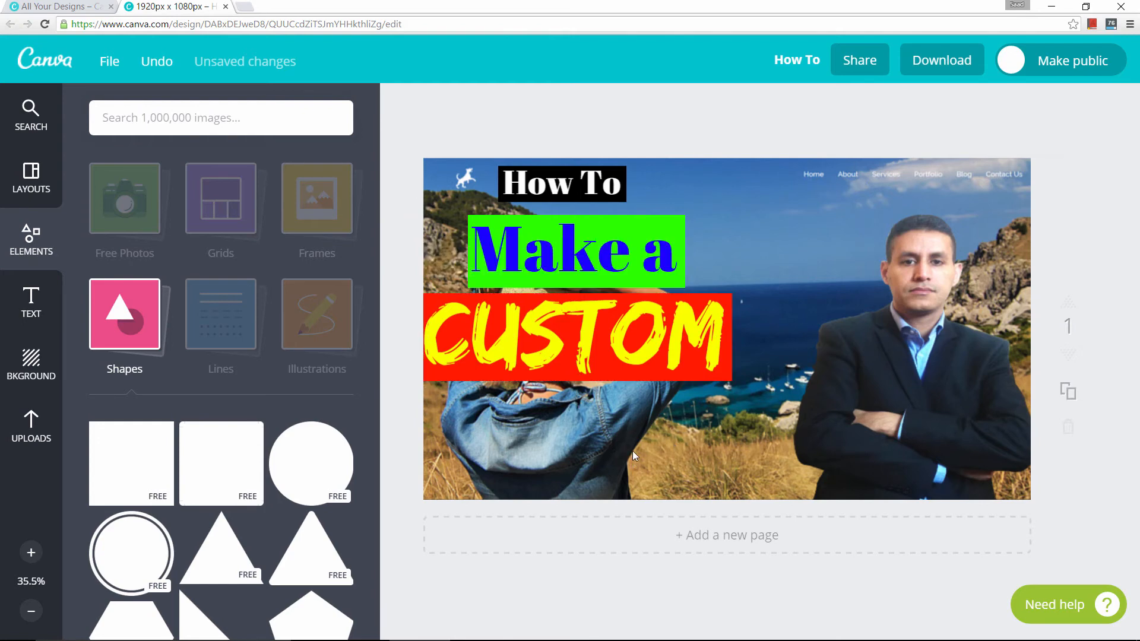
Step: Add a fourth heading reading "Thumbnail" at font size 96 and place it below the "Custom" heading
left_click(34, 297)
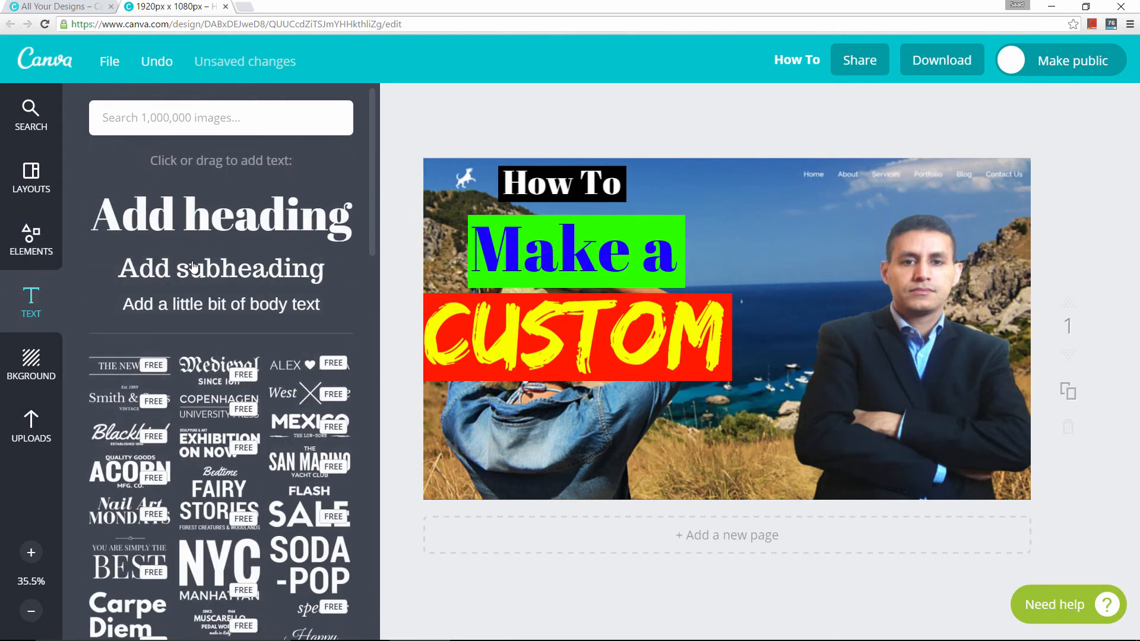
left_click(205, 228)
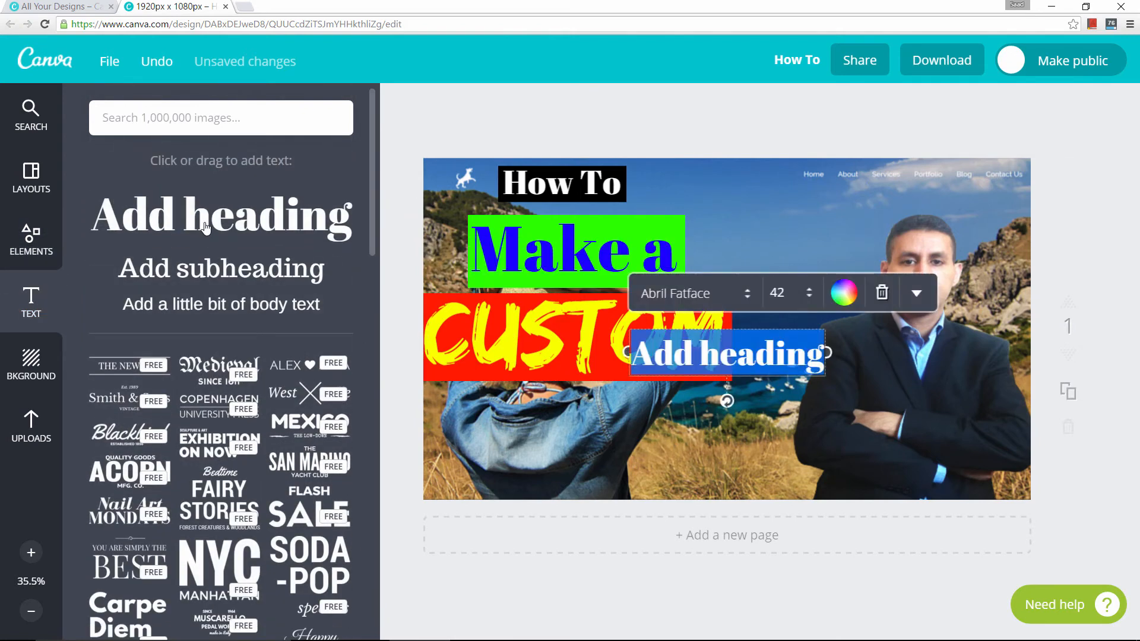
type("Thu")
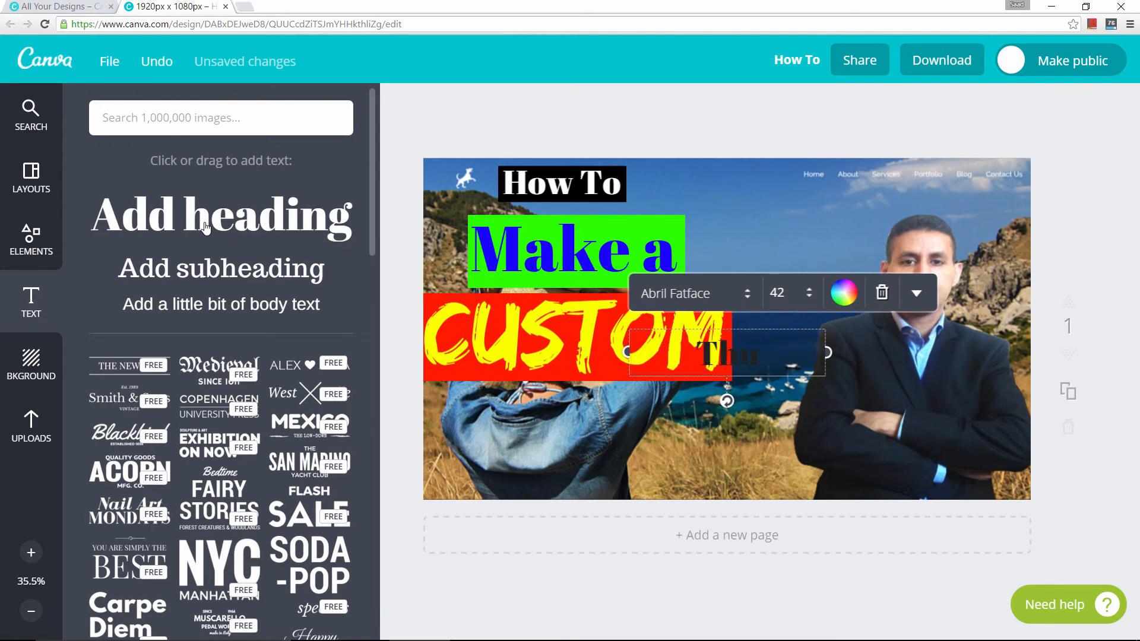
type("mbnail")
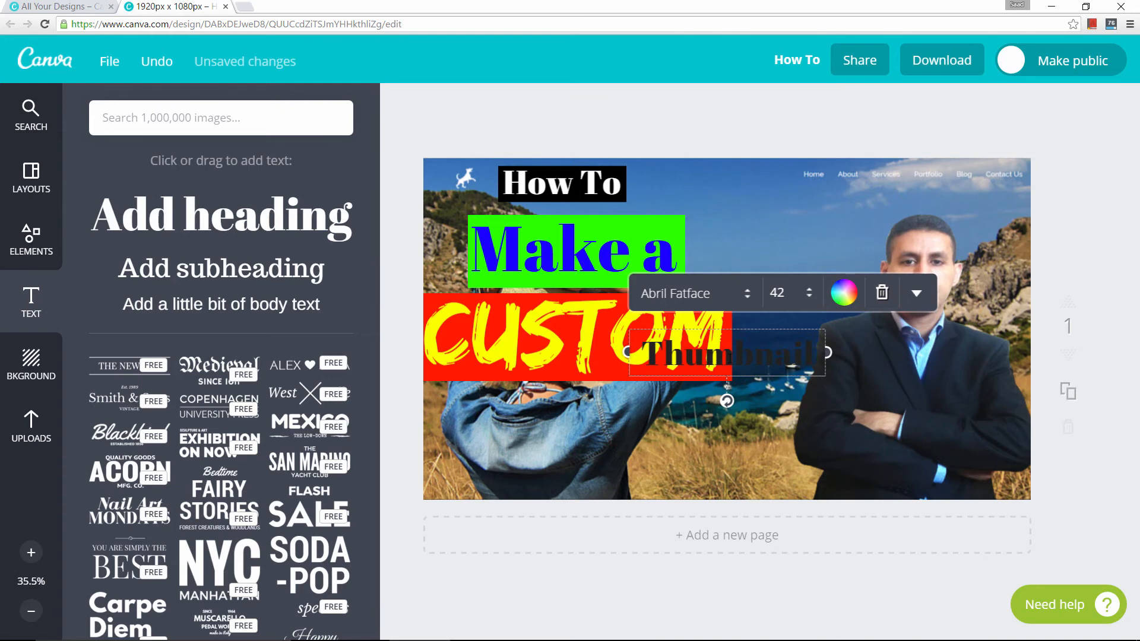
left_click(810, 298)
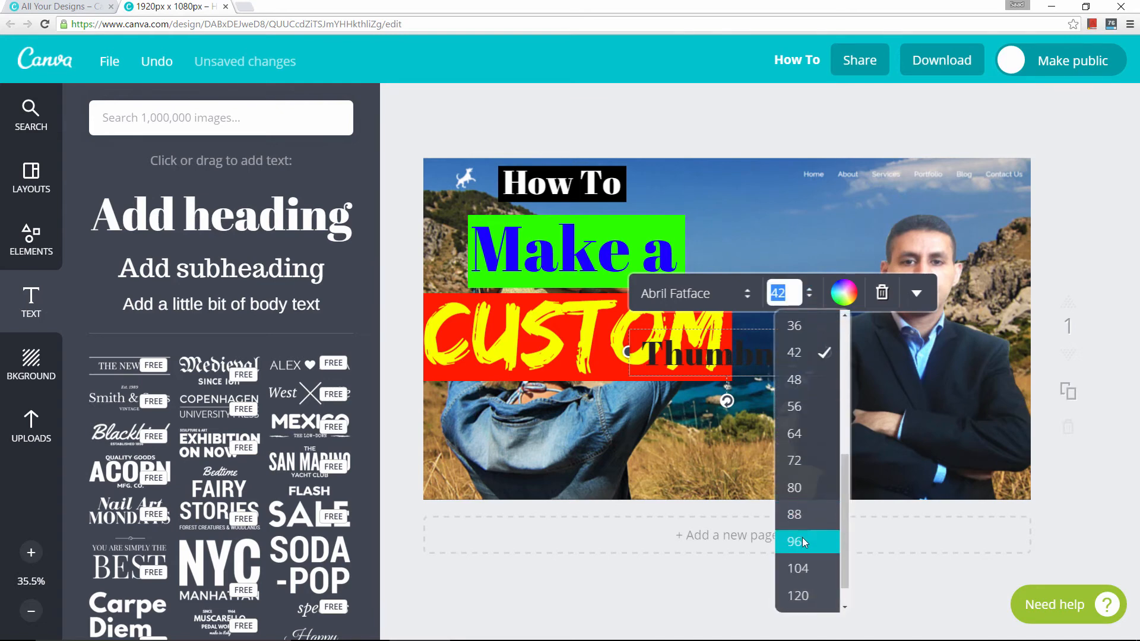
left_click(803, 541)
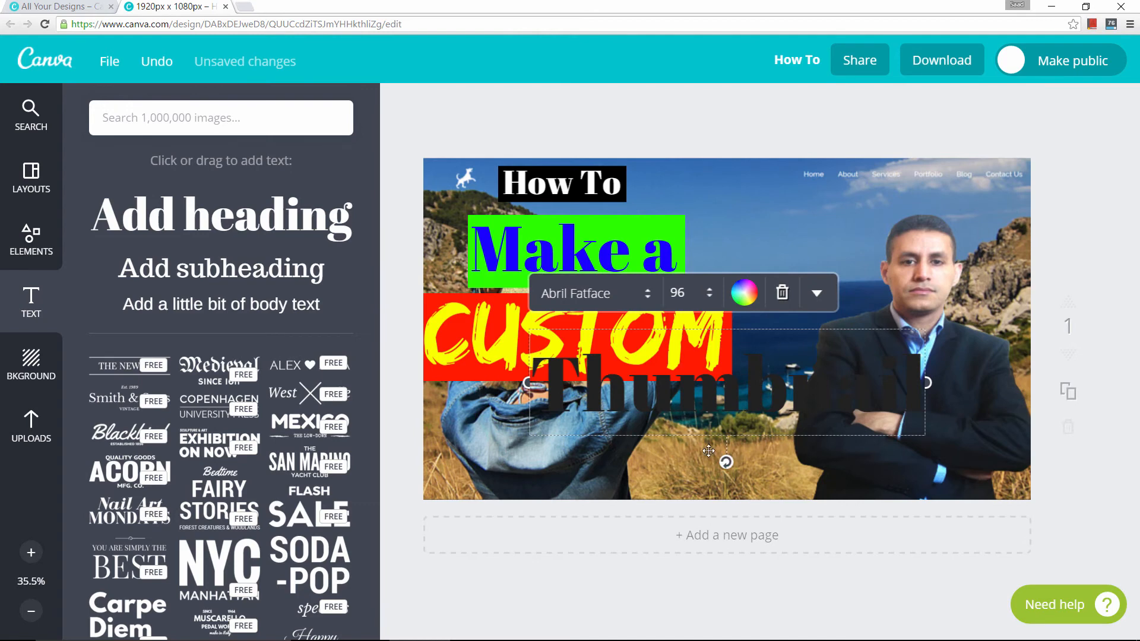
left_click_drag(689, 445, 589, 497)
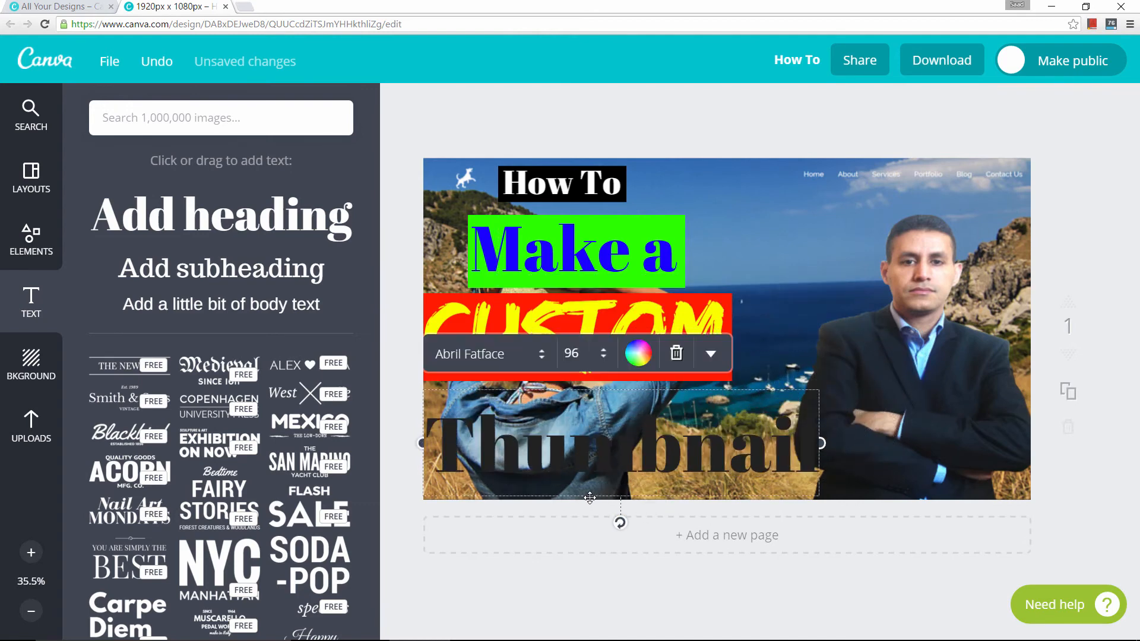
Step: Set the "Thumbnail" heading's font size to 92 and move it into the lower-left corner of the canvas
left_click(581, 354)
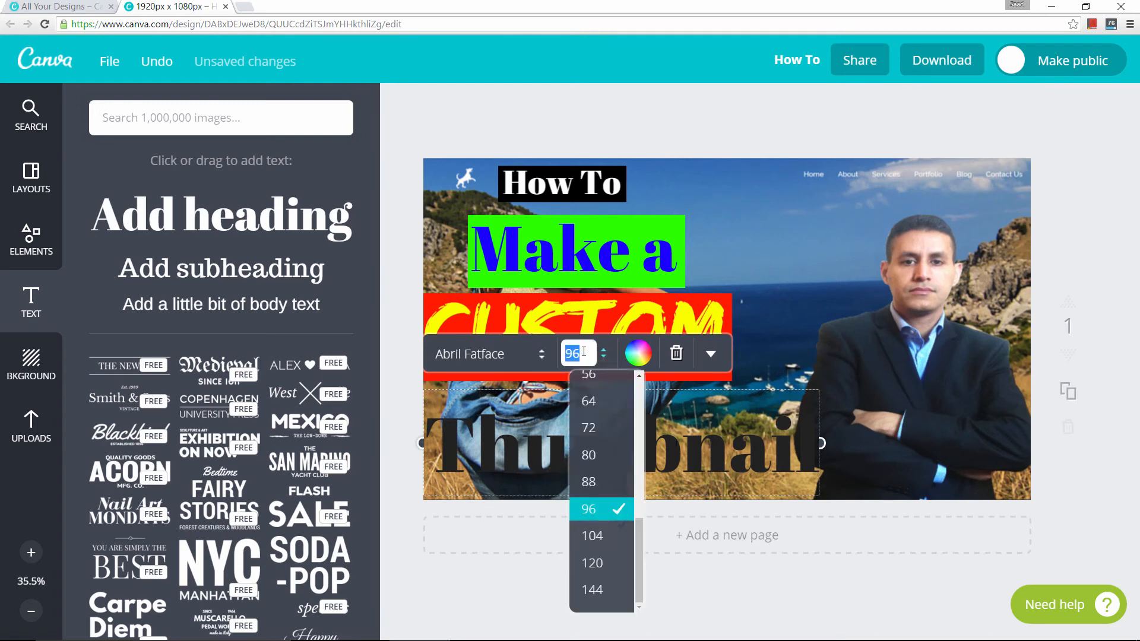
type("92")
key("Return")
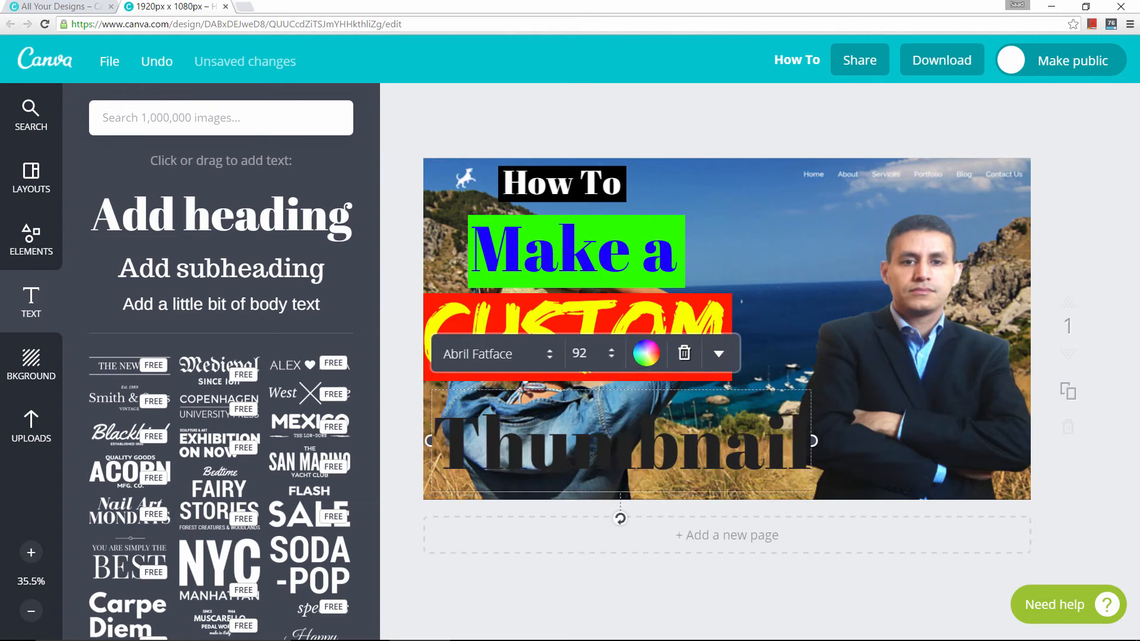
left_click_drag(492, 442, 482, 453)
Step: Set the "Thumbnail" heading's font size to 90 and colour it with the bright yellow used for "Custom"
left_click(576, 363)
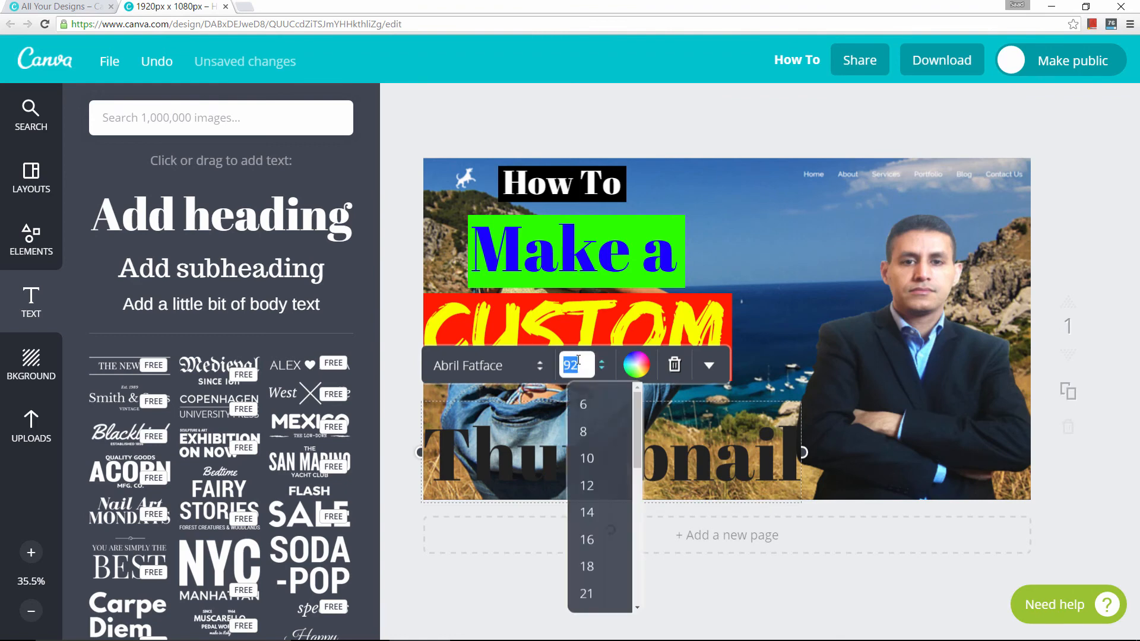
type("90")
key("Return")
left_click_drag(465, 408, 452, 392)
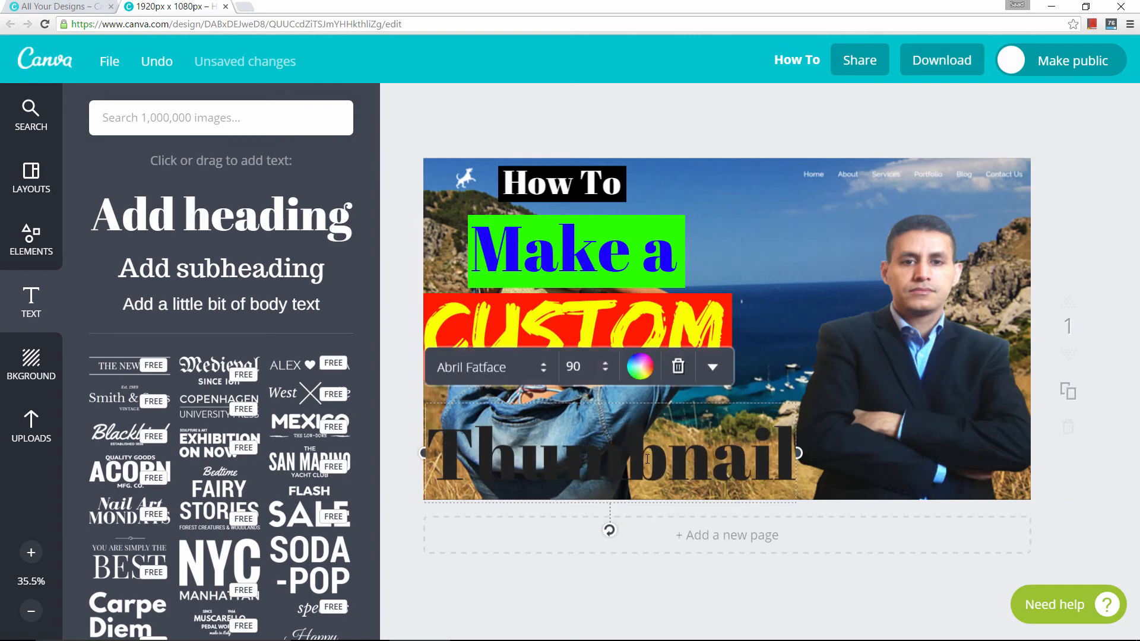
left_click(640, 365)
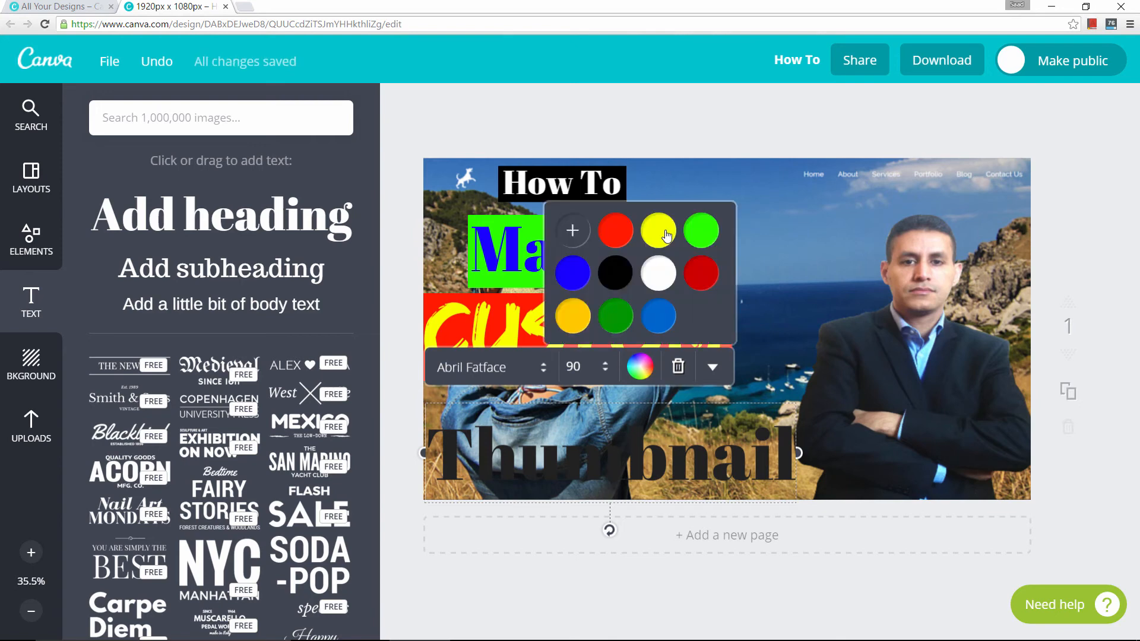
left_click(666, 235)
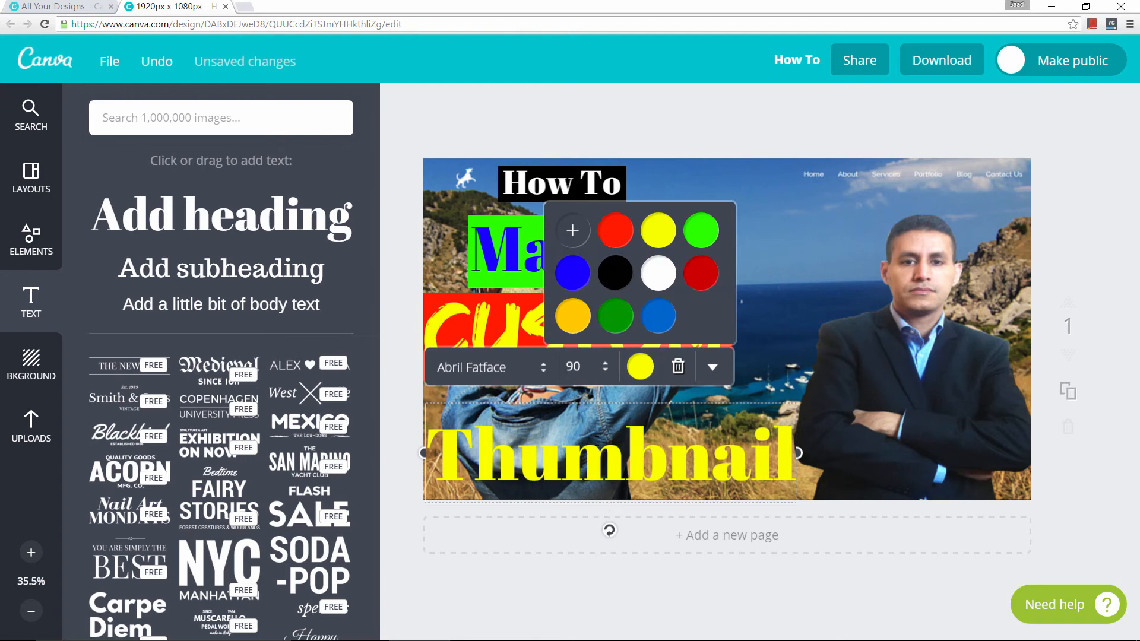
Step: Add a plain square shape, reshape it into a wide bar covering the "Thumbnail" heading and fill it black
left_click(31, 240)
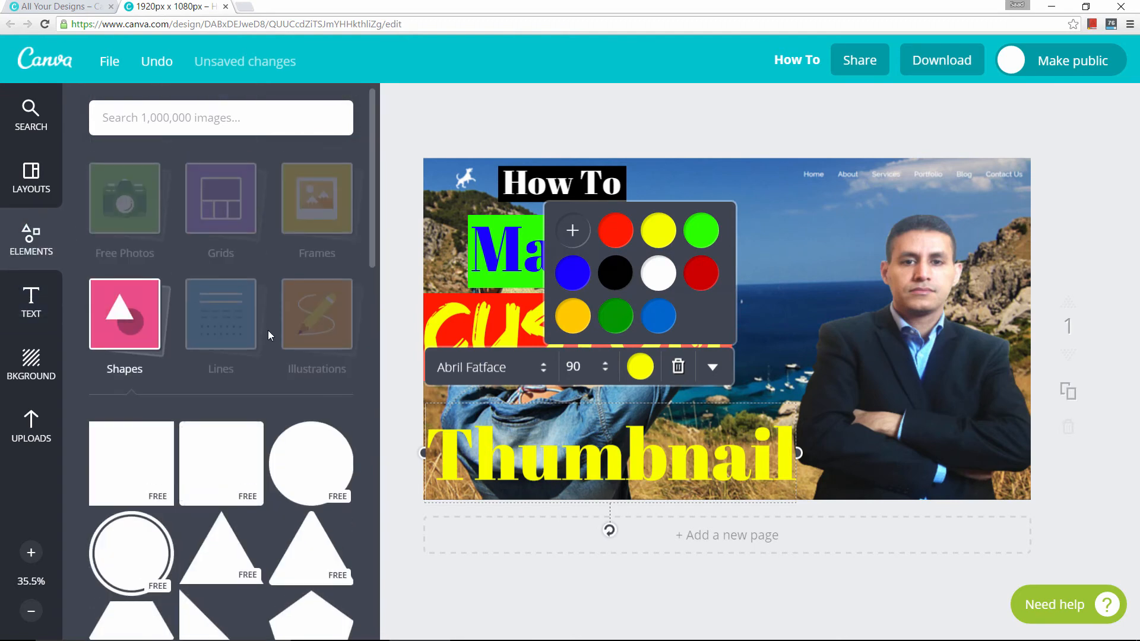
left_click_drag(143, 457, 576, 421)
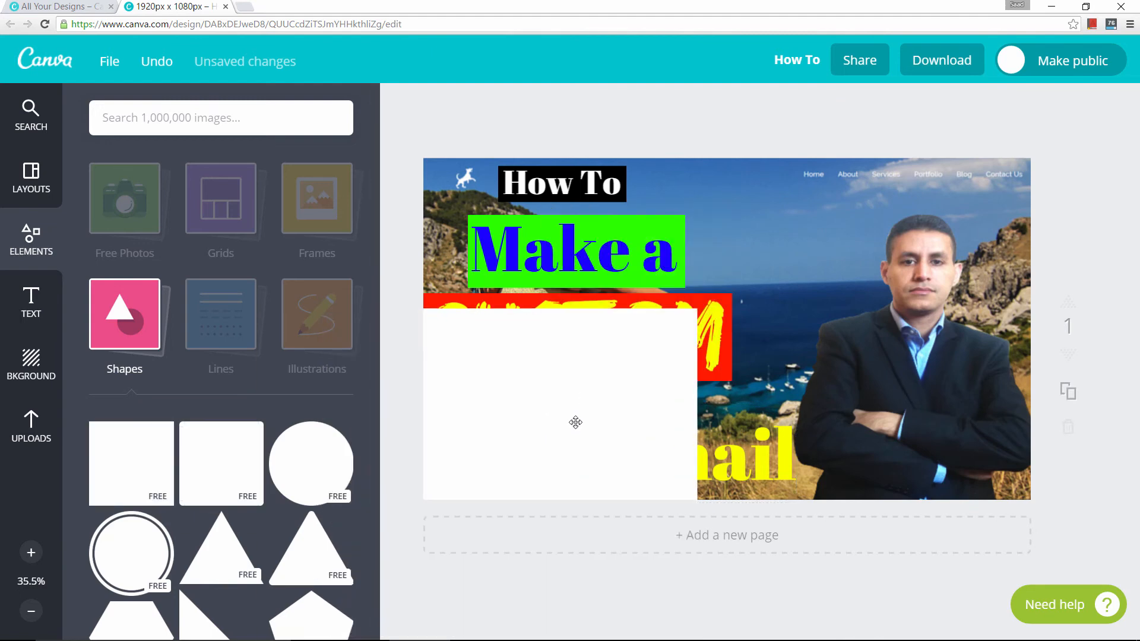
left_click(557, 349)
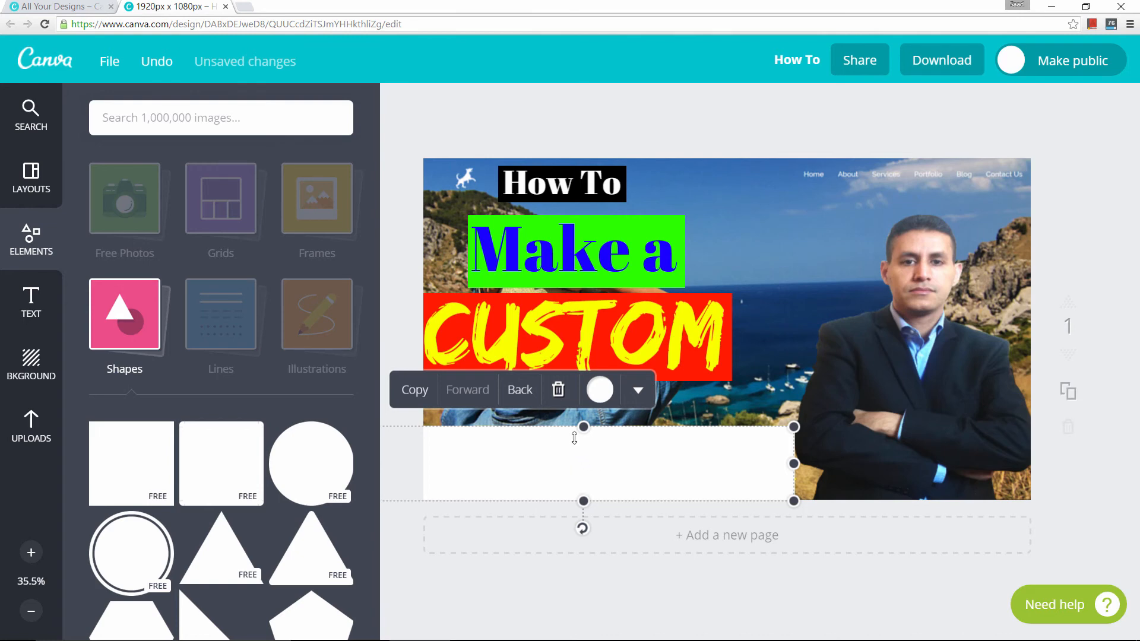
left_click(606, 392)
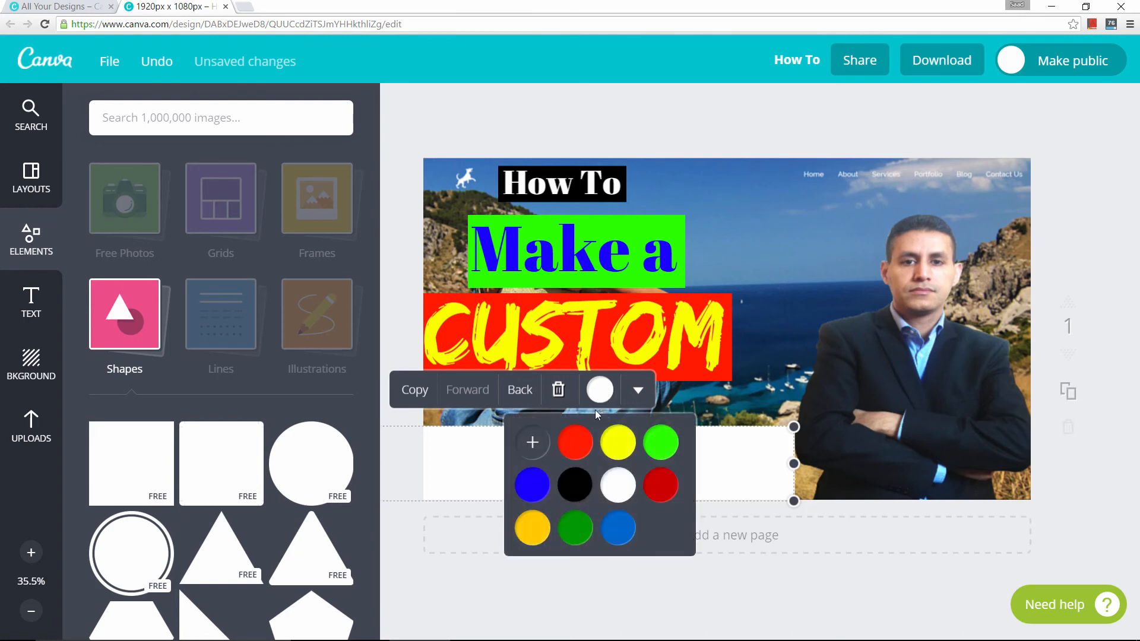
left_click(574, 483)
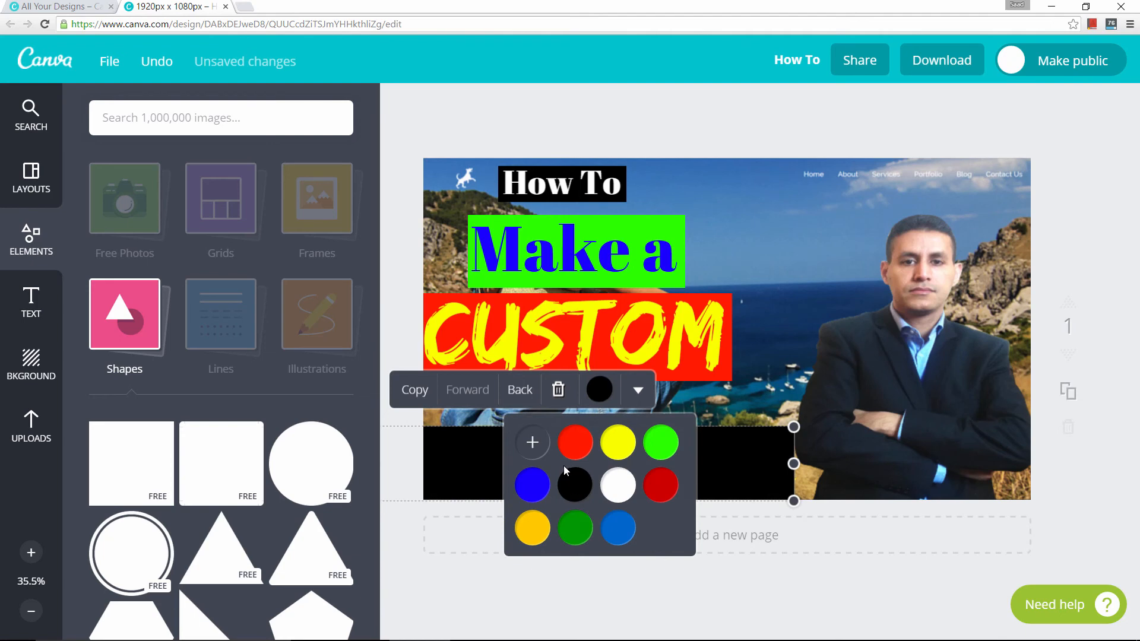
Step: Send the black bar behind the "Thumbnail" heading and extend its right and upper edges slightly beyond the letters
left_click(520, 391)
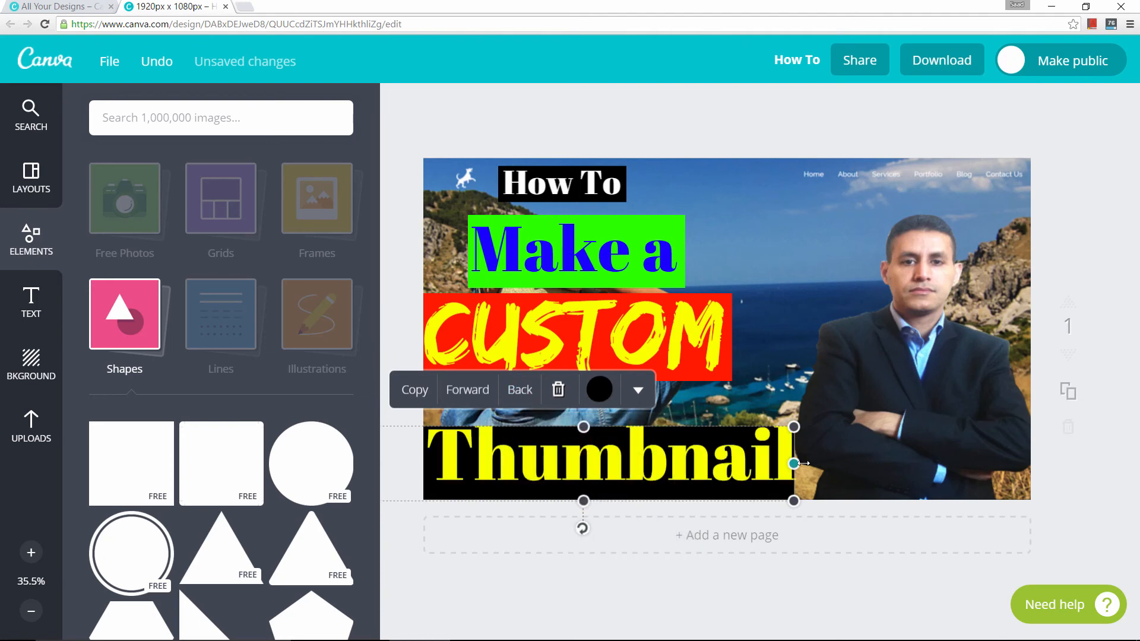
left_click_drag(794, 464, 800, 464)
left_click_drag(588, 427, 588, 421)
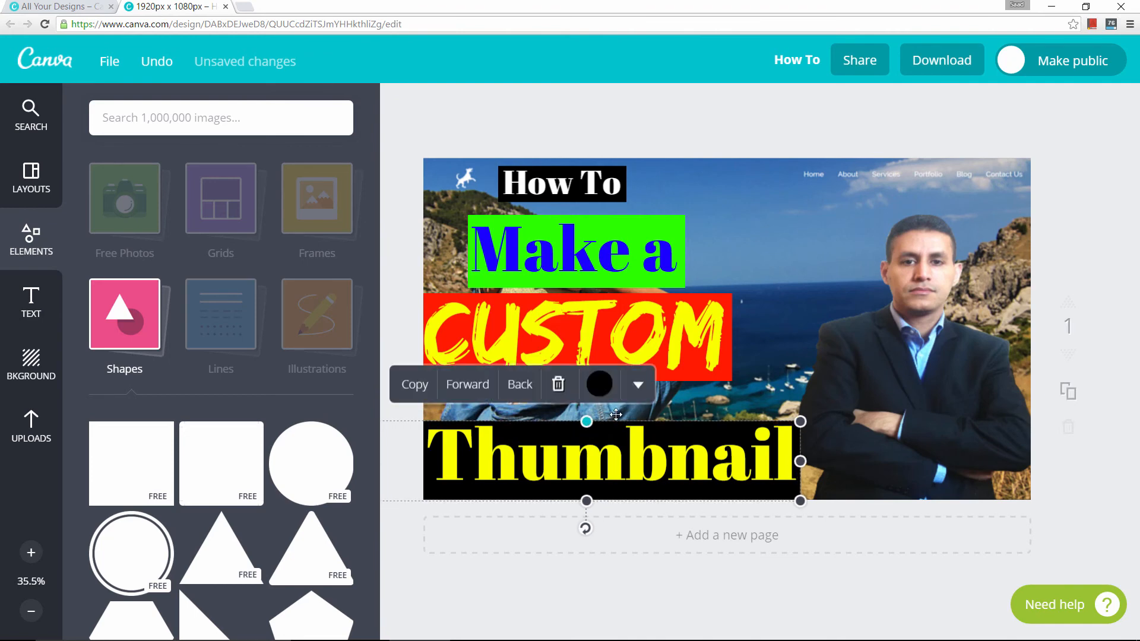
Step: Move the "Custom" heading and its red bar down together, closer to the "Thumbnail" heading
left_click(779, 339)
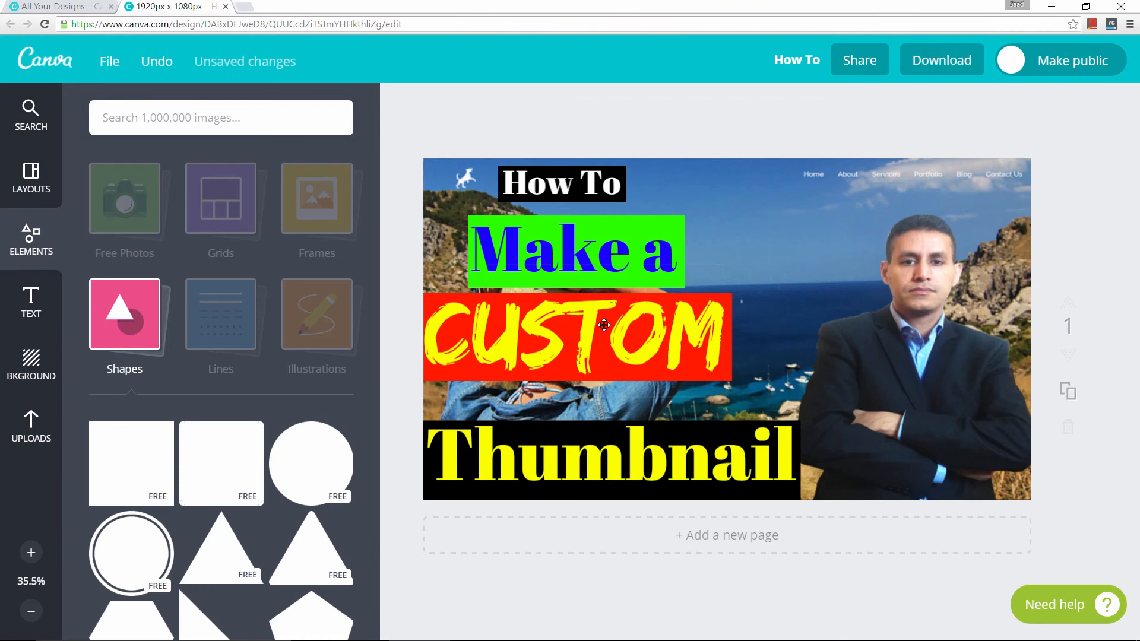
left_click_drag(605, 326, 597, 343)
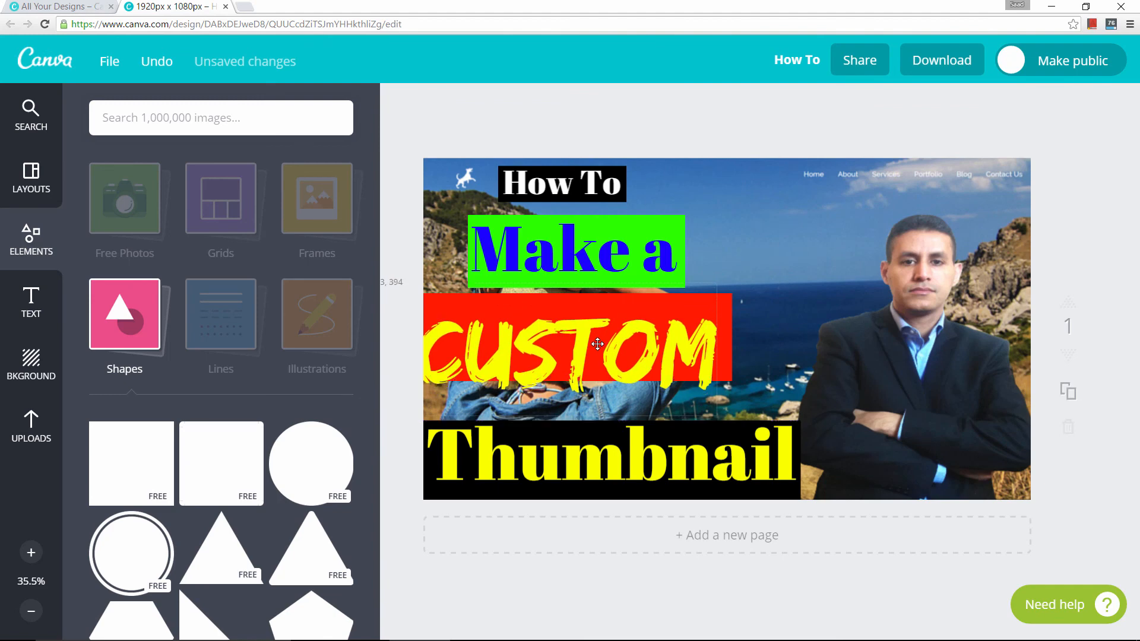
left_click_drag(720, 312, 720, 334)
left_click(790, 255)
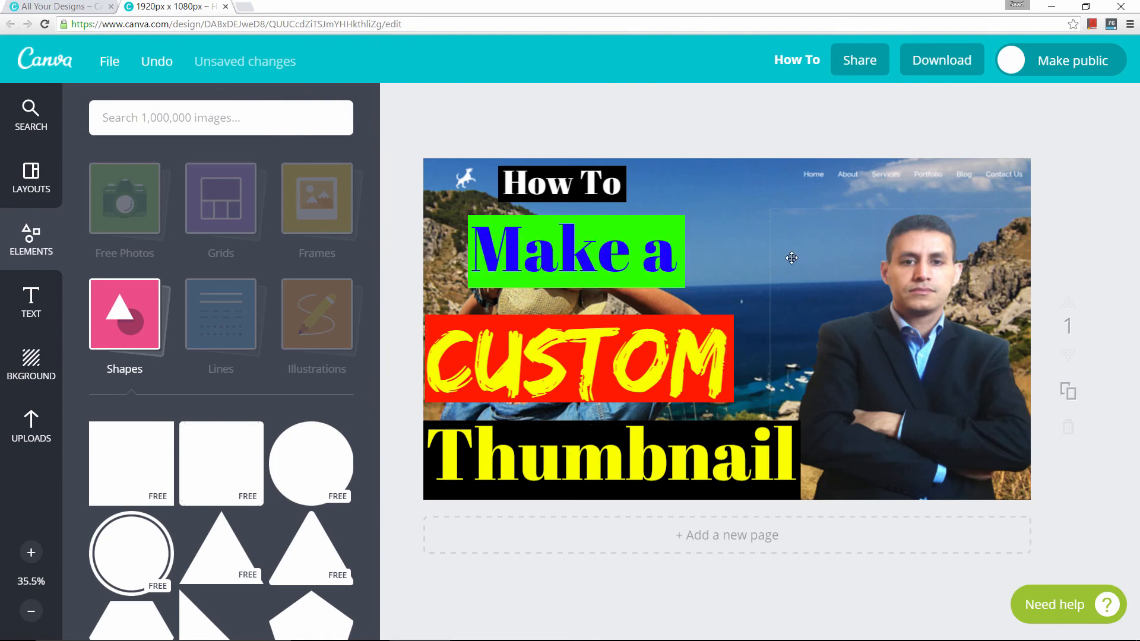
left_click(871, 617)
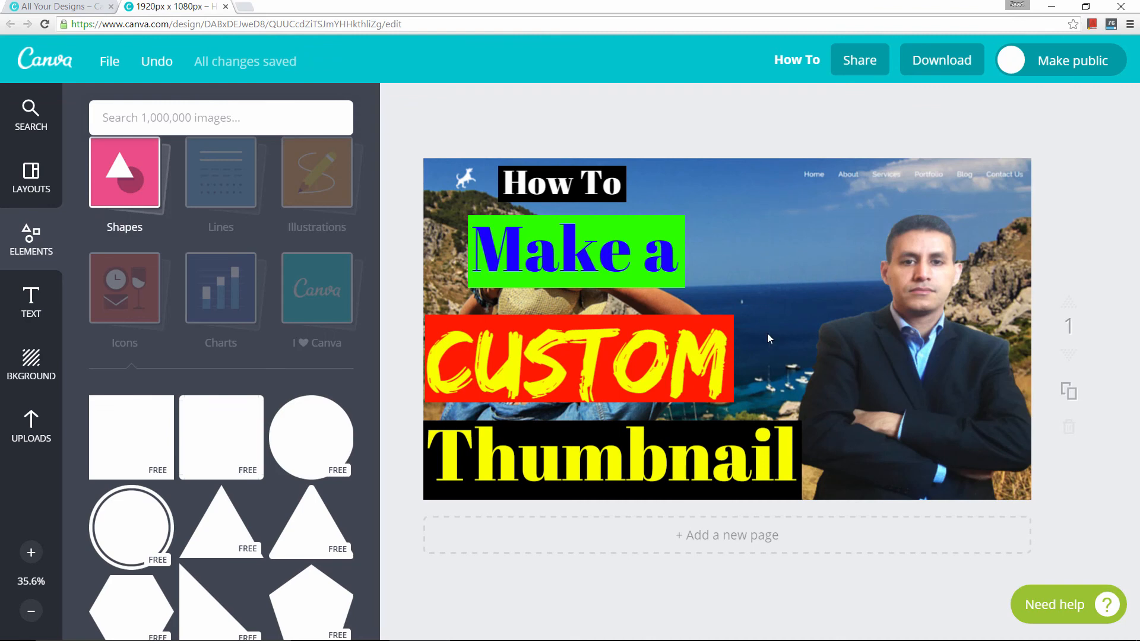
Step: Search the image library for "youtube" and add the red square YouTube logo to the canvas
left_click(246, 119)
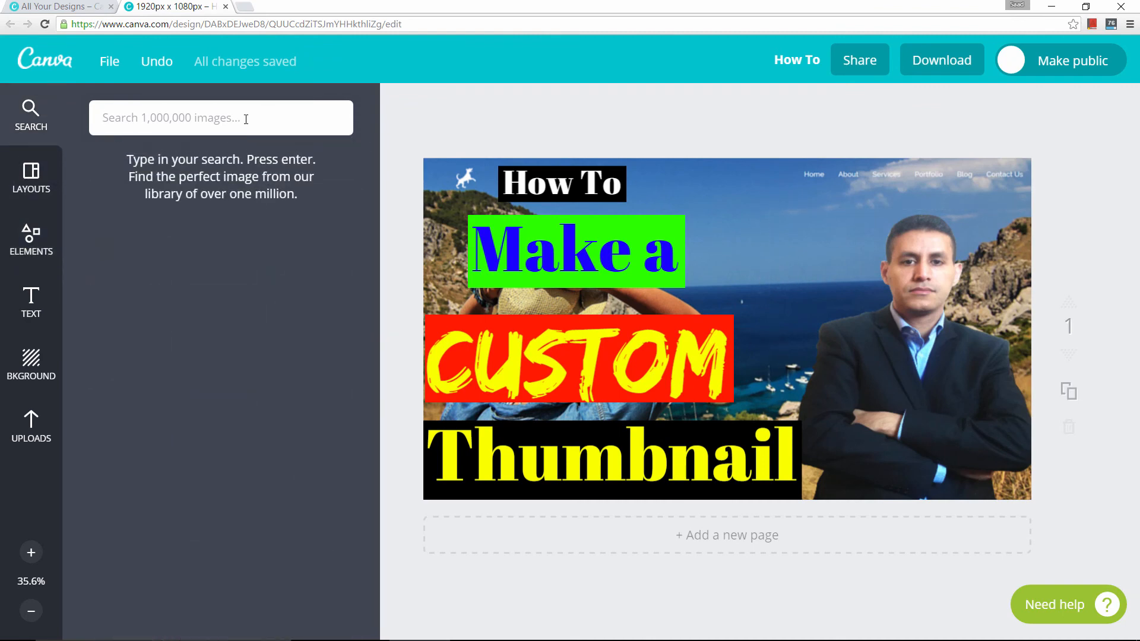
type("youtube")
key("Return")
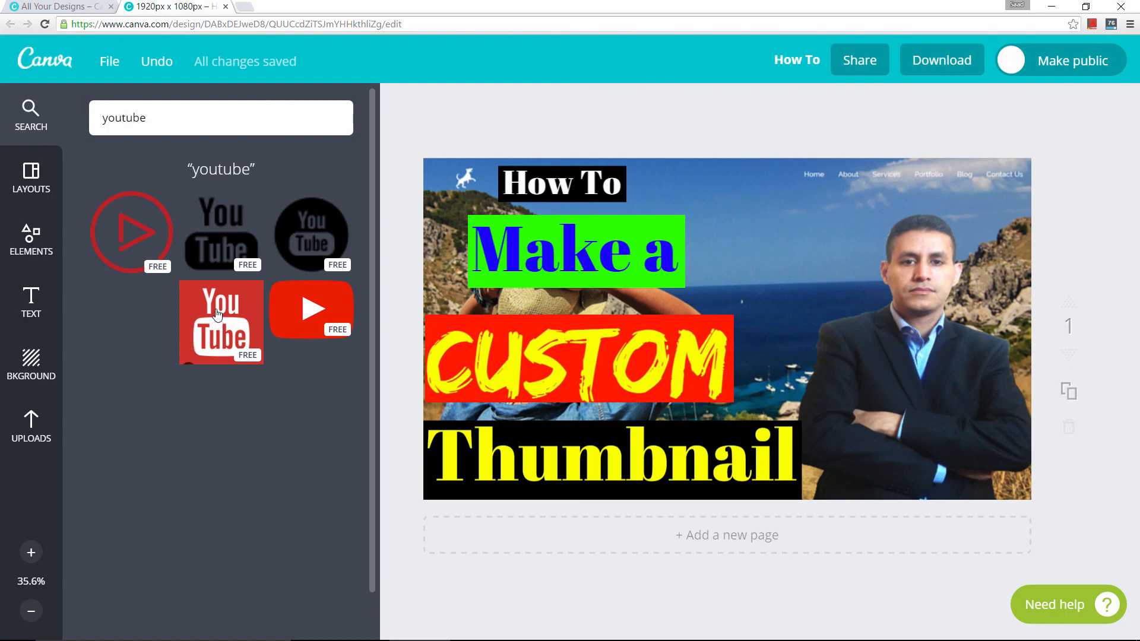
left_click_drag(217, 314, 781, 252)
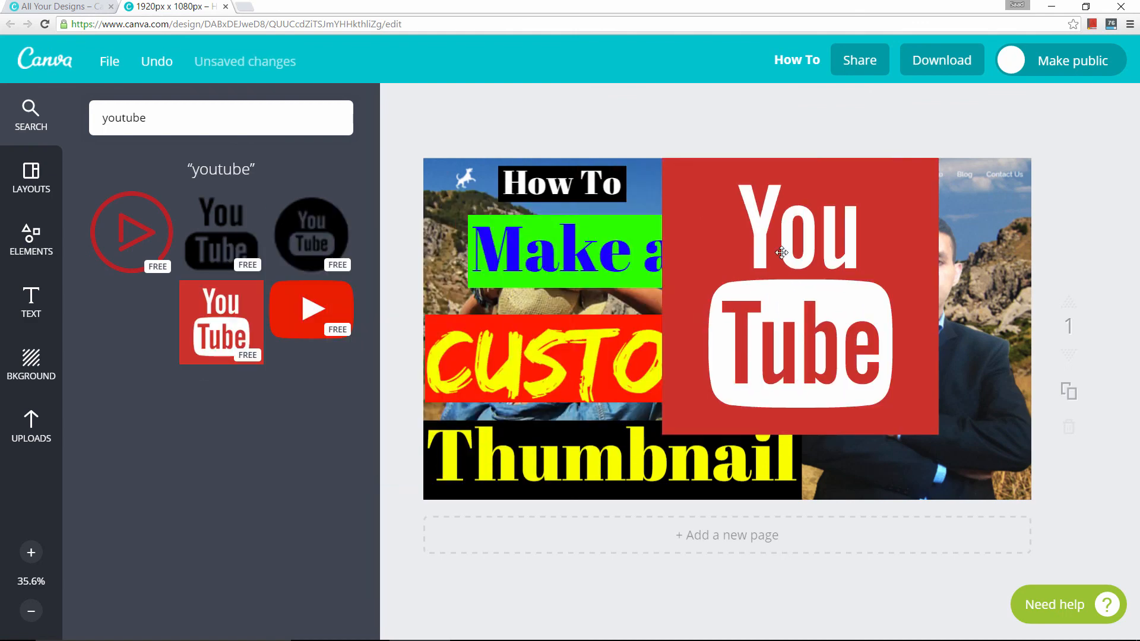
Step: Shrink the YouTube logo to about half its size and place it against the canvas's upper edge, between the headings and the portrait
left_click(781, 318)
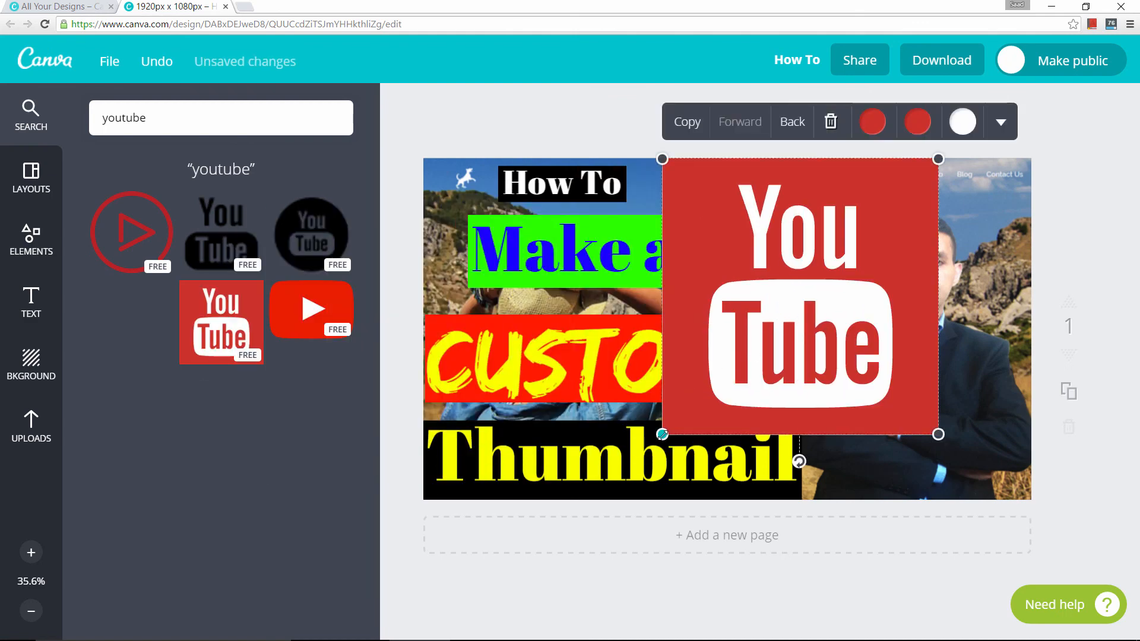
left_click_drag(662, 434, 731, 365)
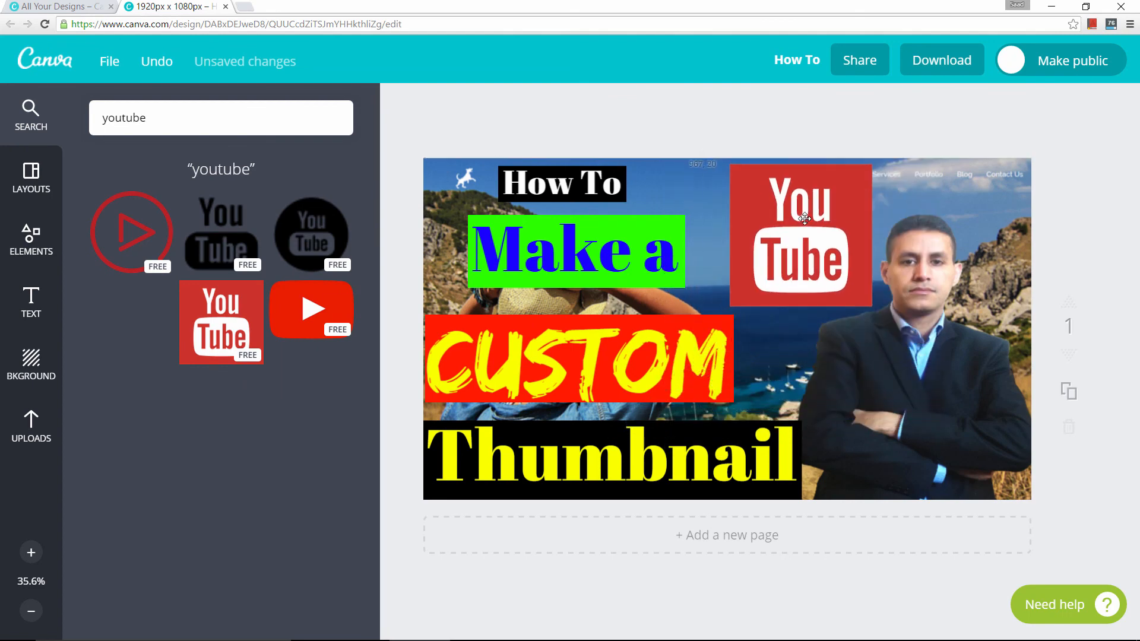
left_click_drag(803, 214, 799, 209)
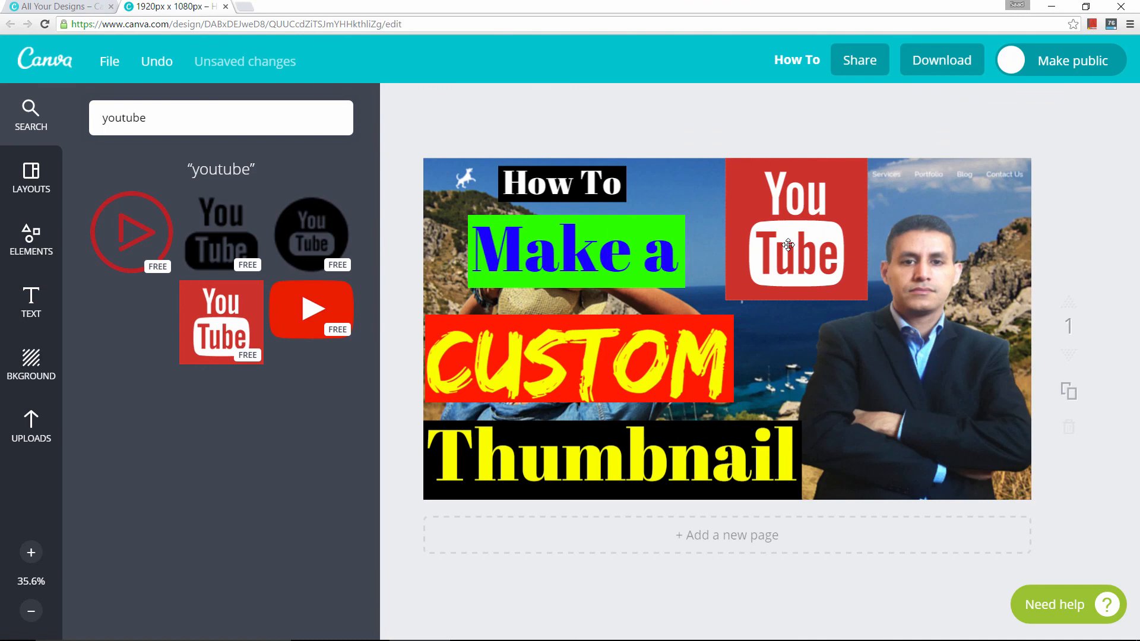
Step: Download the thumbnail as a JPG image for web and save it as "How To (1)" in the Custom Thumbnail YouTube folder
left_click(938, 63)
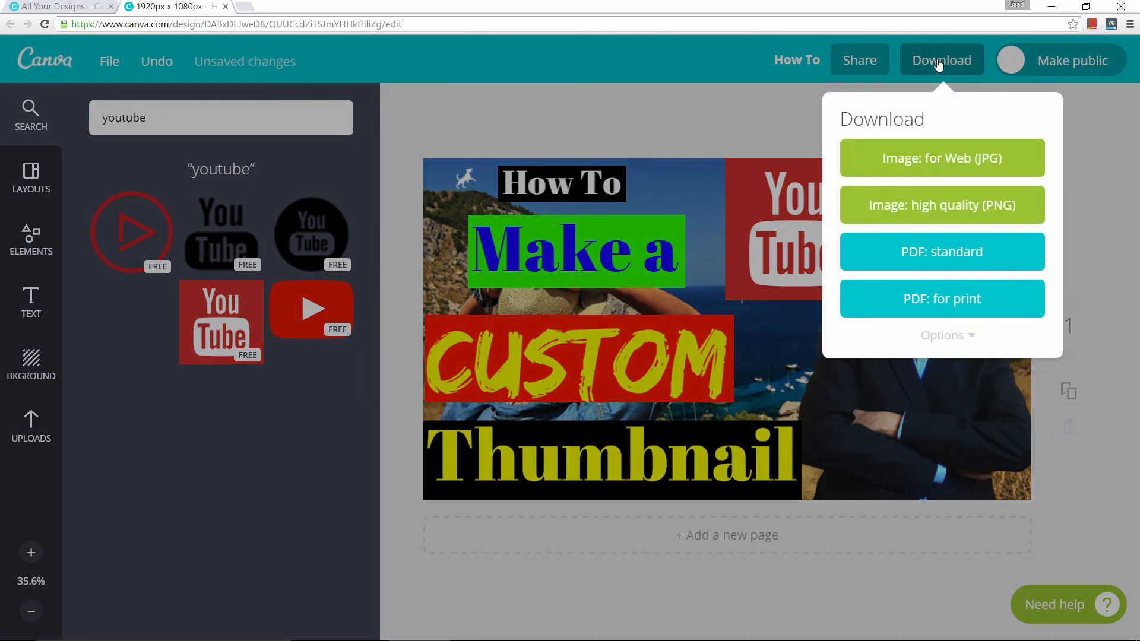
left_click(923, 164)
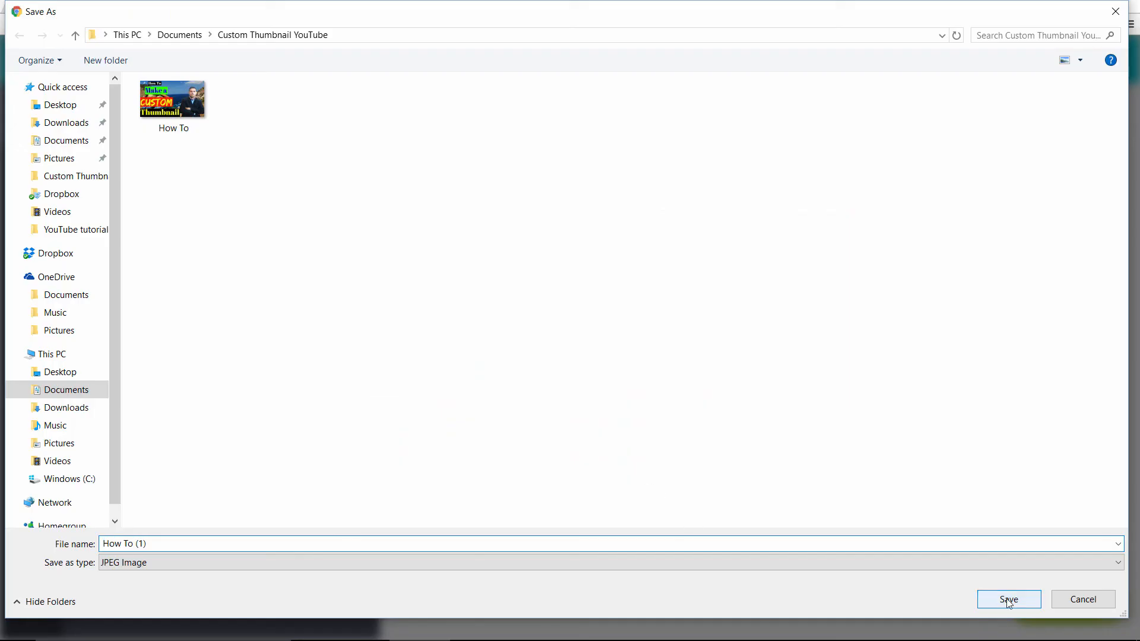
left_click(1009, 600)
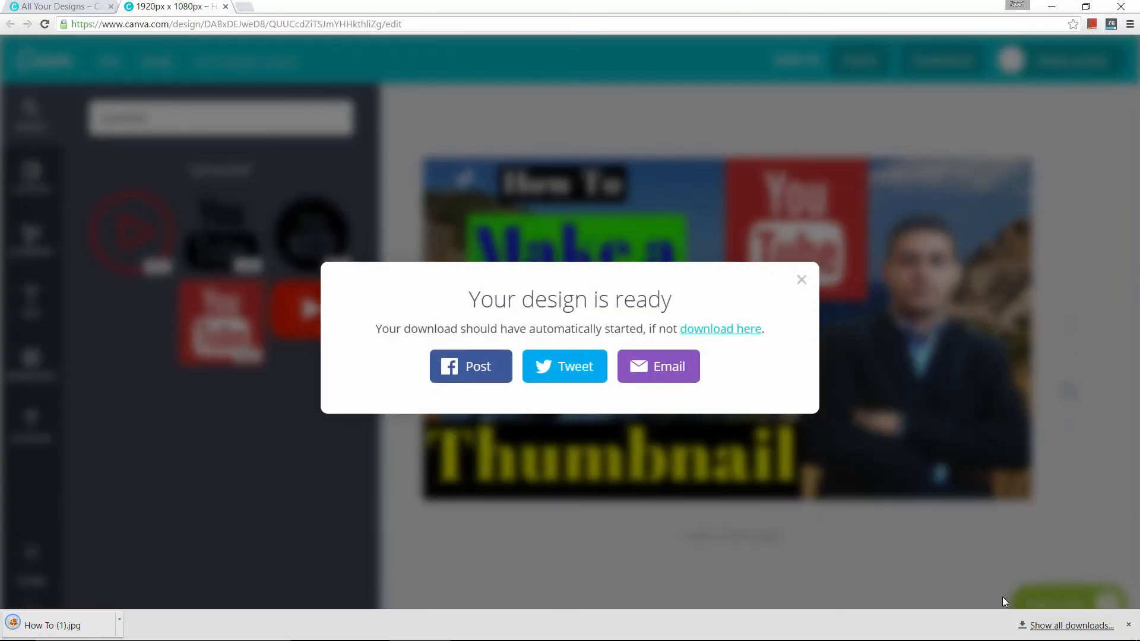